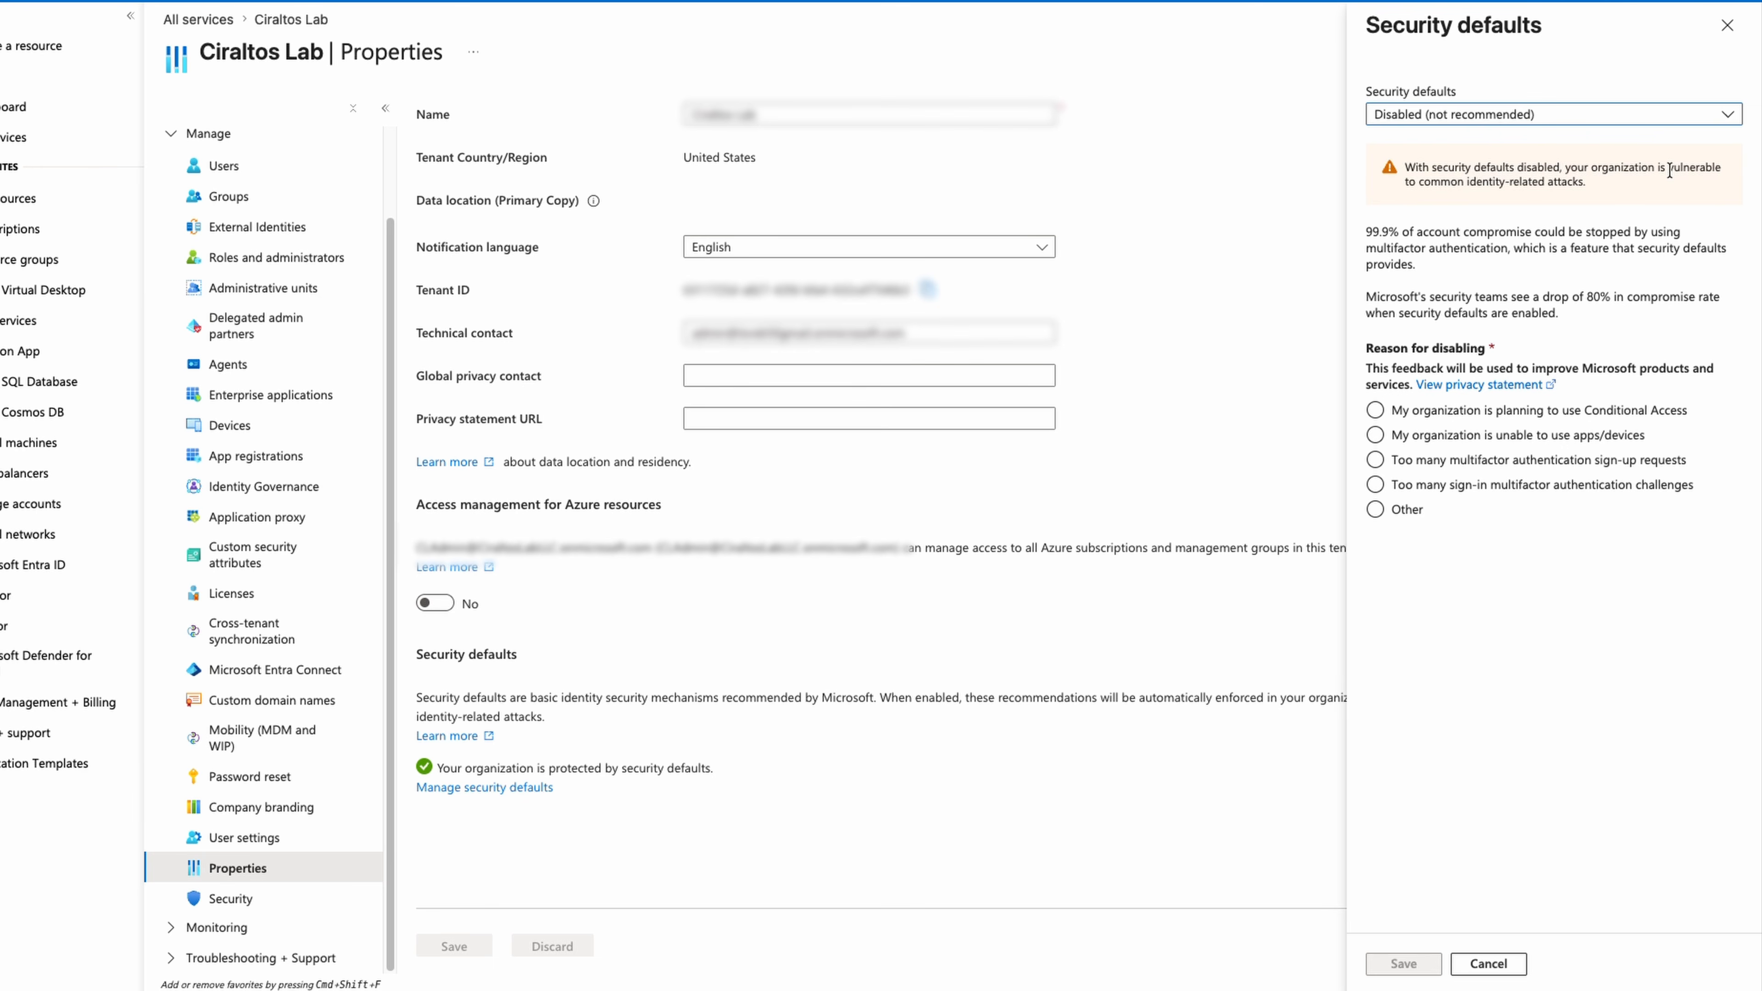
- Disable security defaults for the tenant, giving the reason "My organization is planning to use Conditional Access"
click(1374, 410)
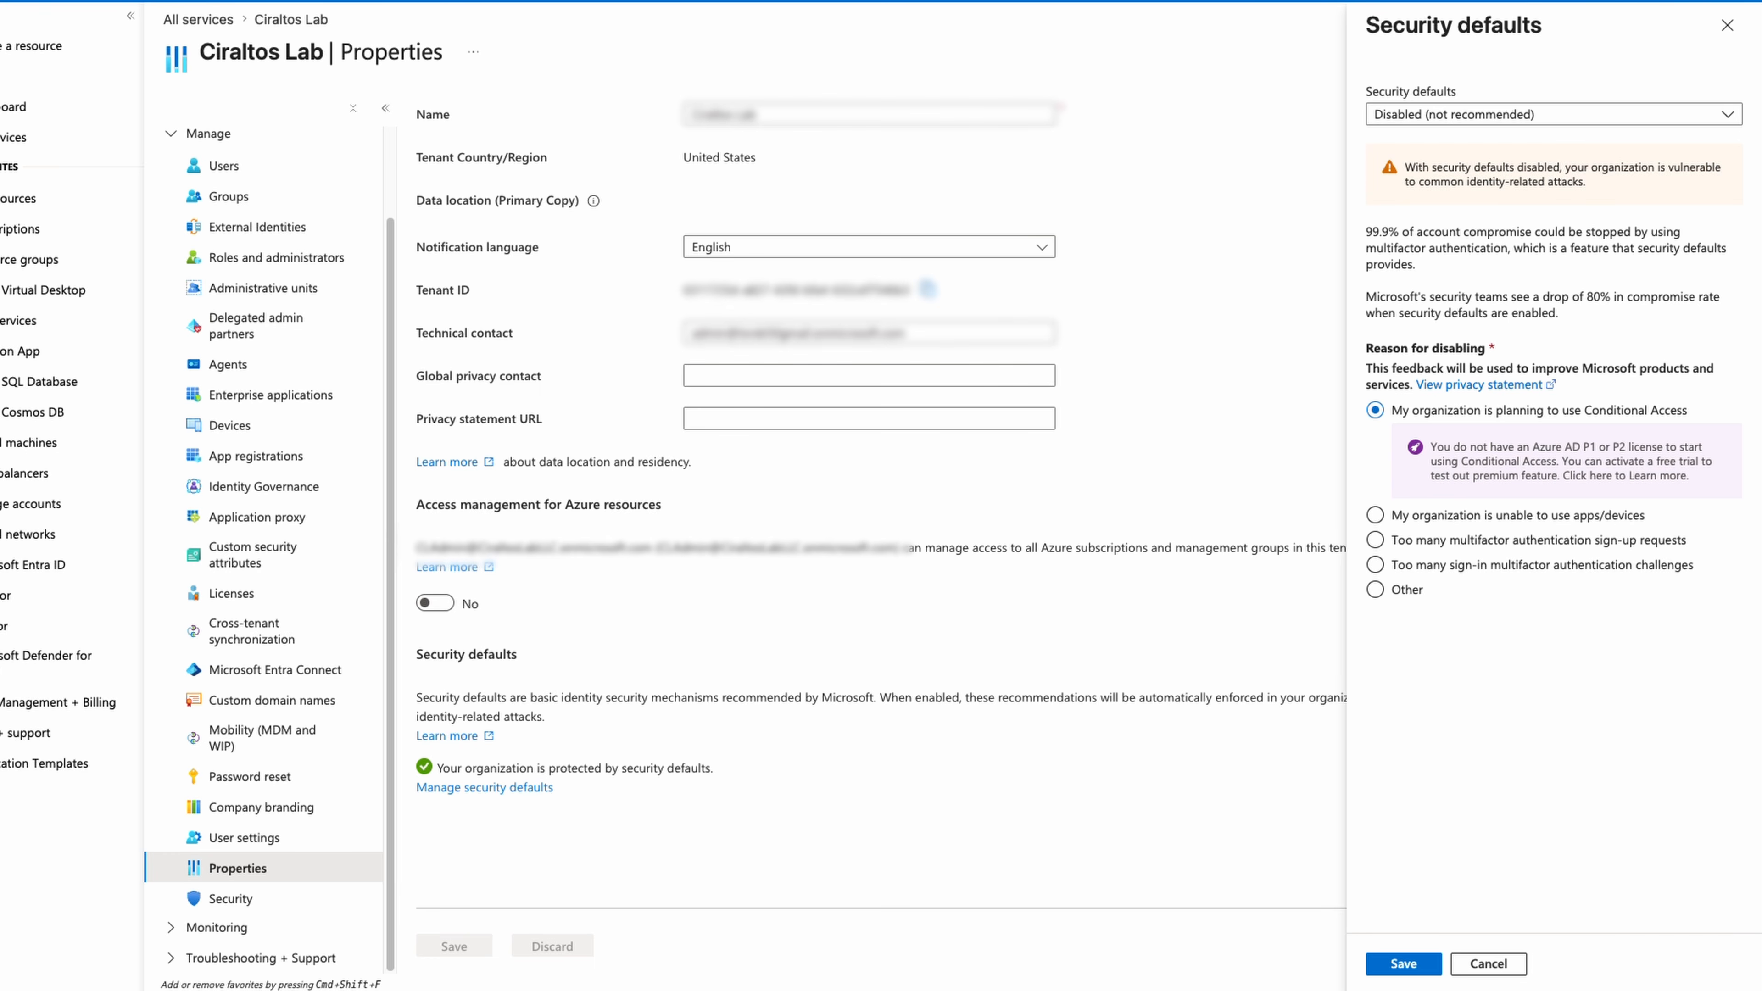
click(1377, 972)
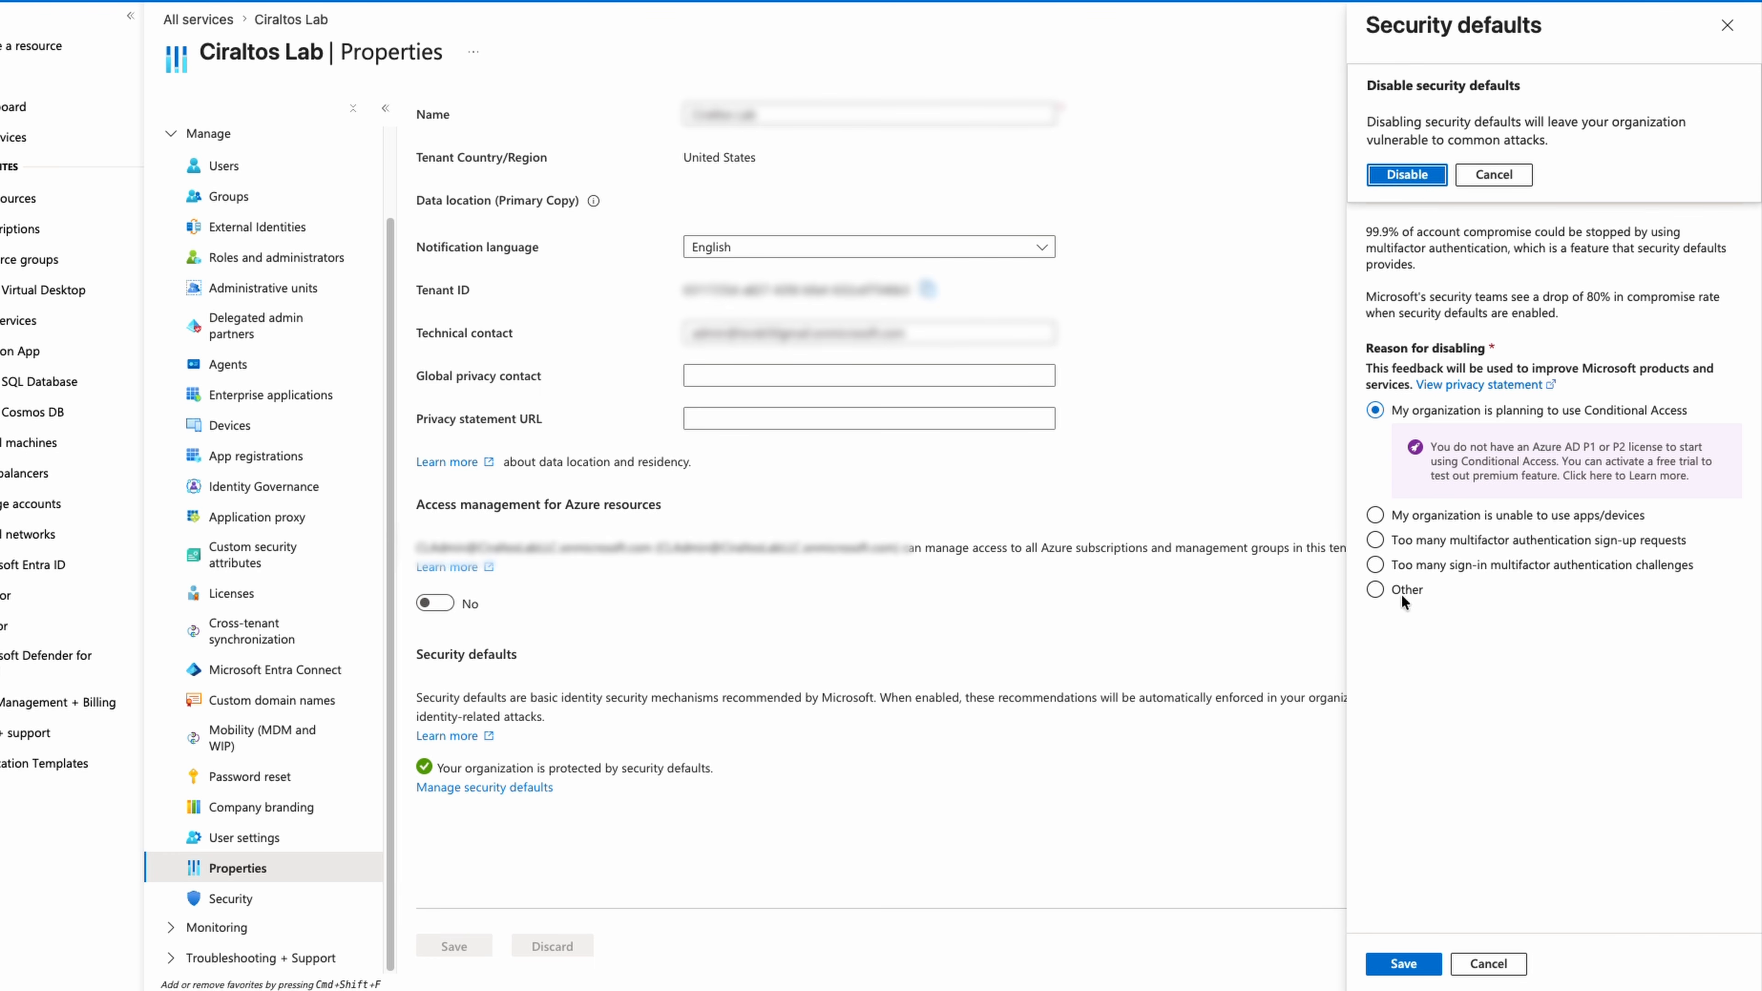
click(1407, 174)
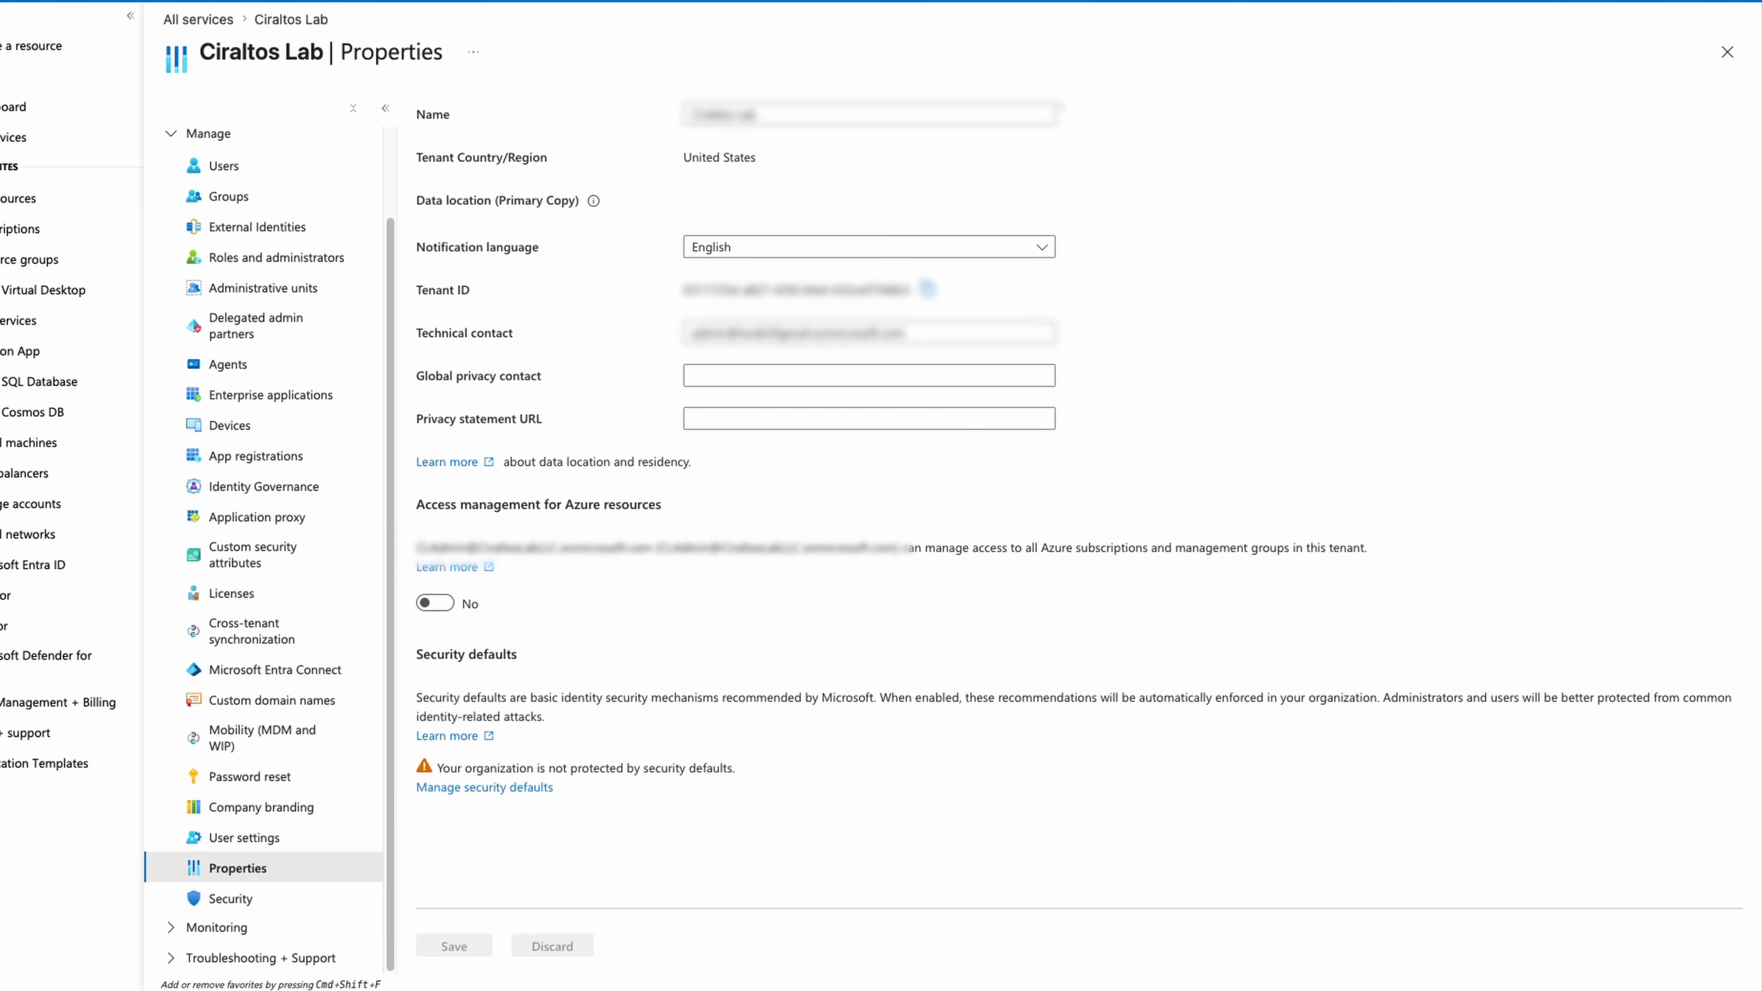
- Start a new Conditional Access policy from the tenant's security settings and name it "Require MFA for All Users"
click(236, 898)
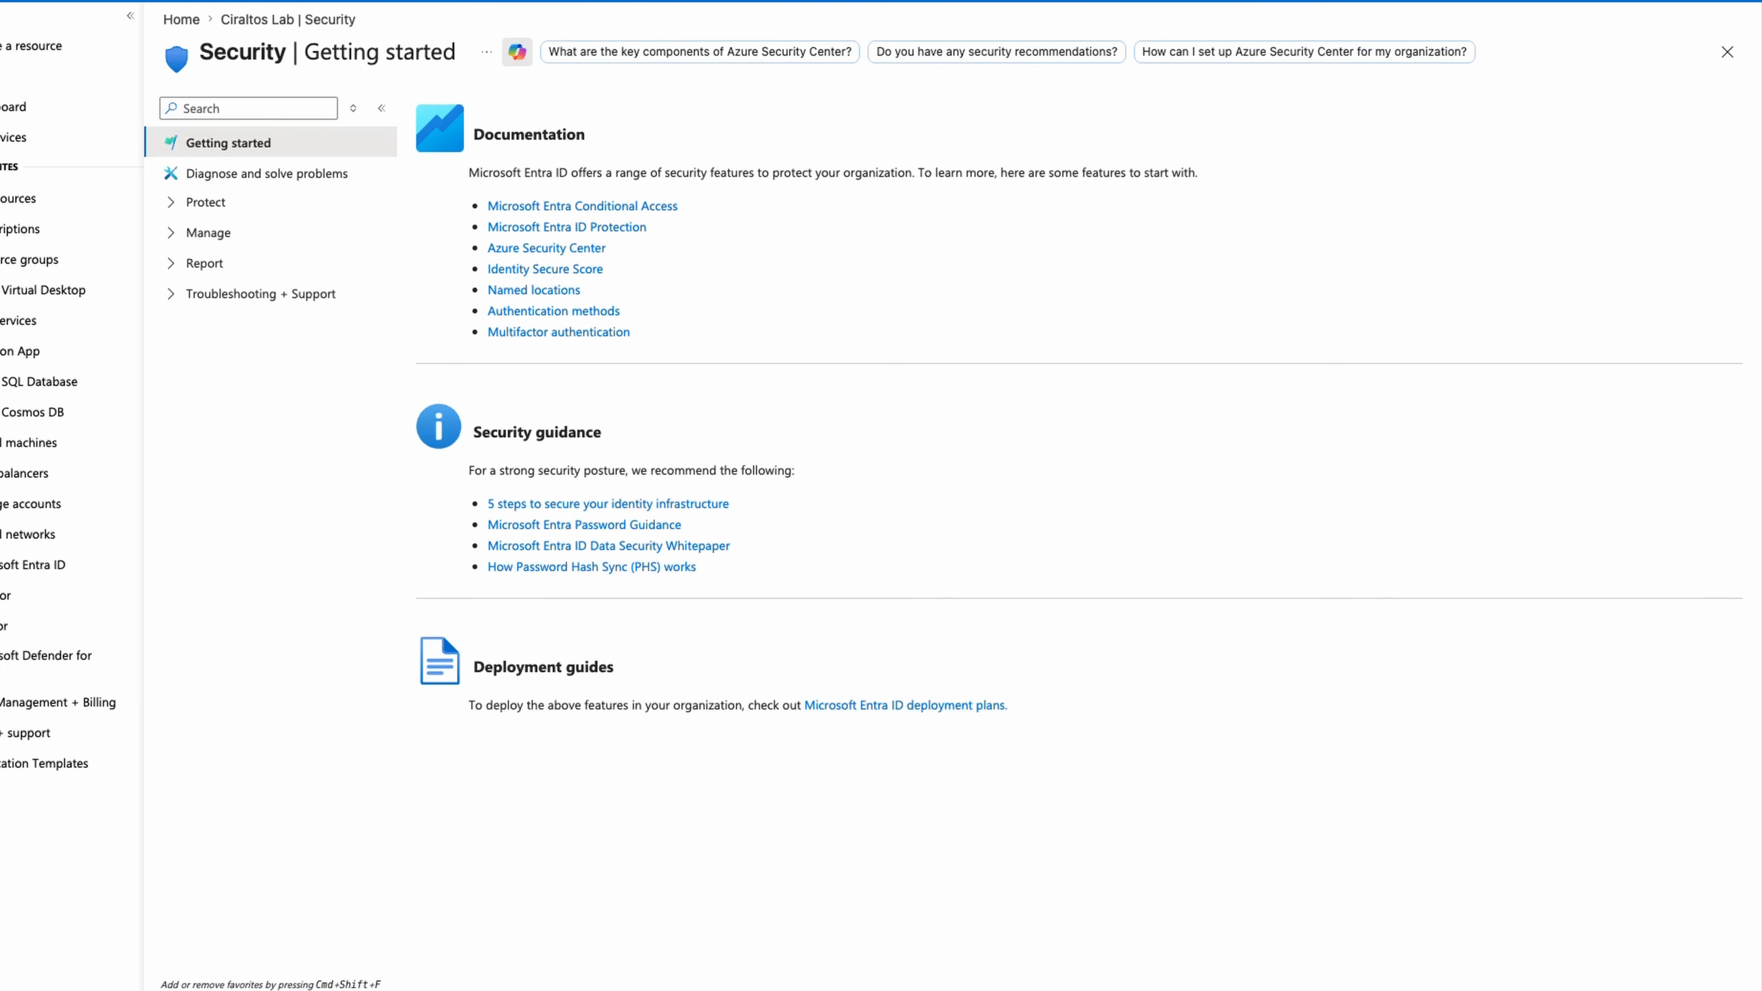
click(218, 204)
click(224, 234)
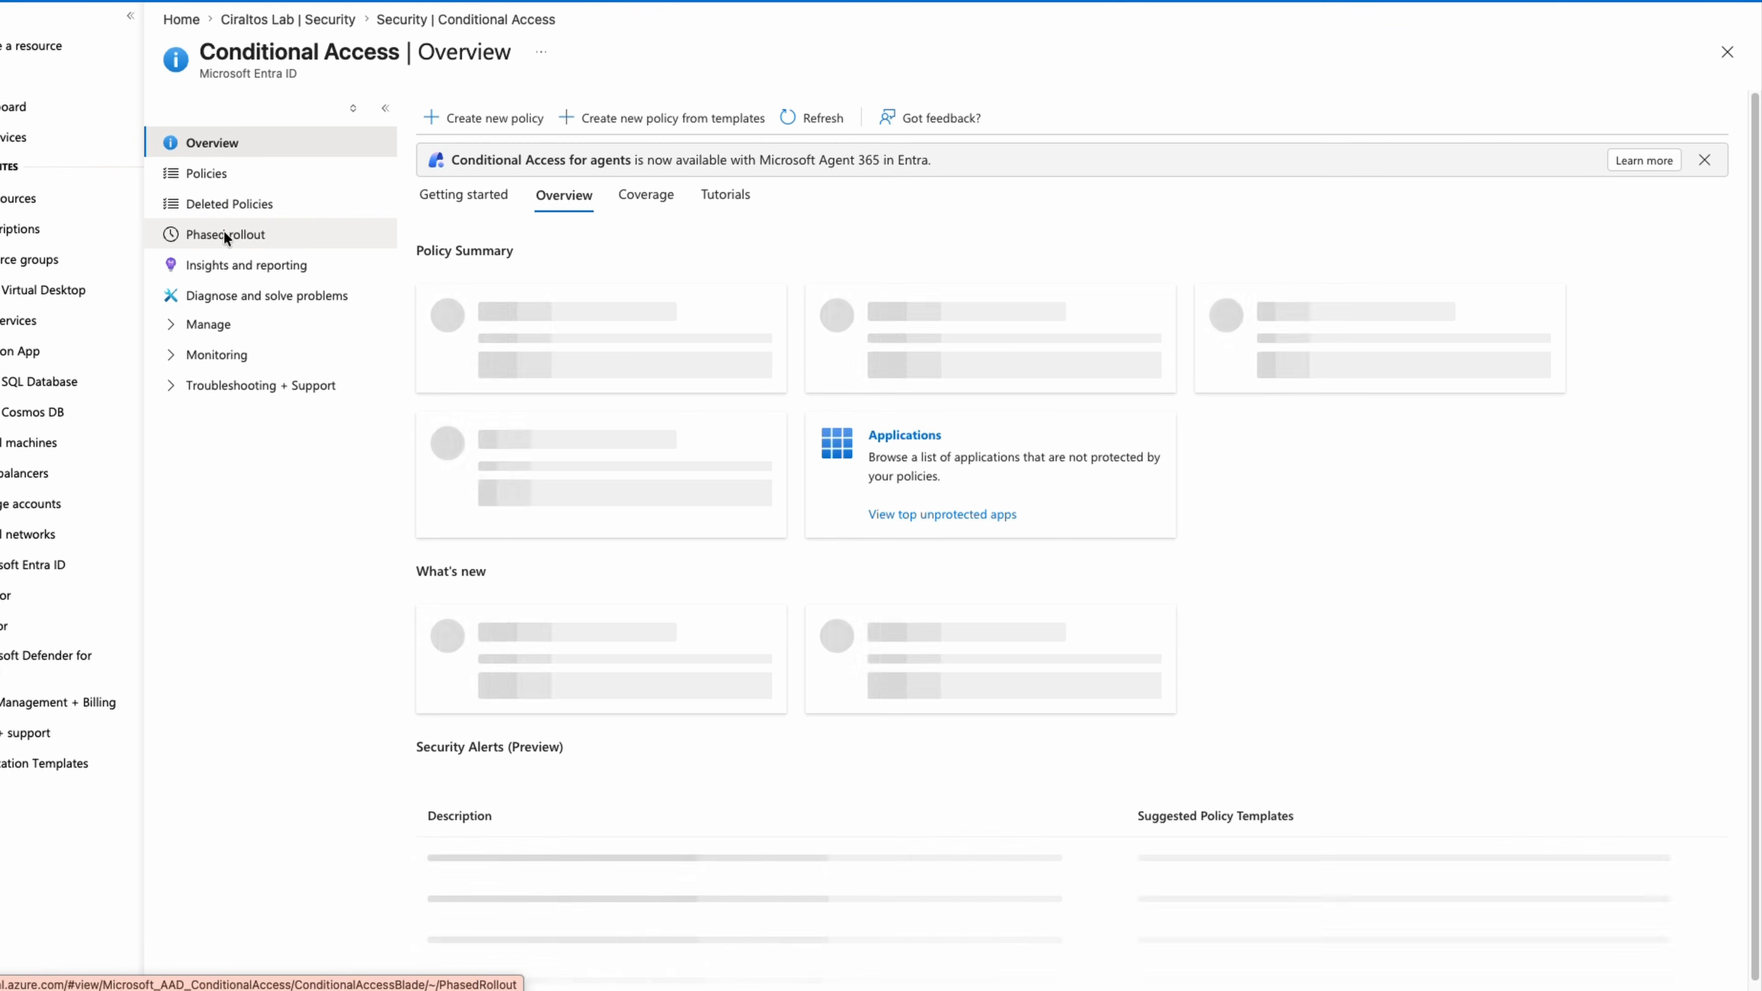
click(215, 173)
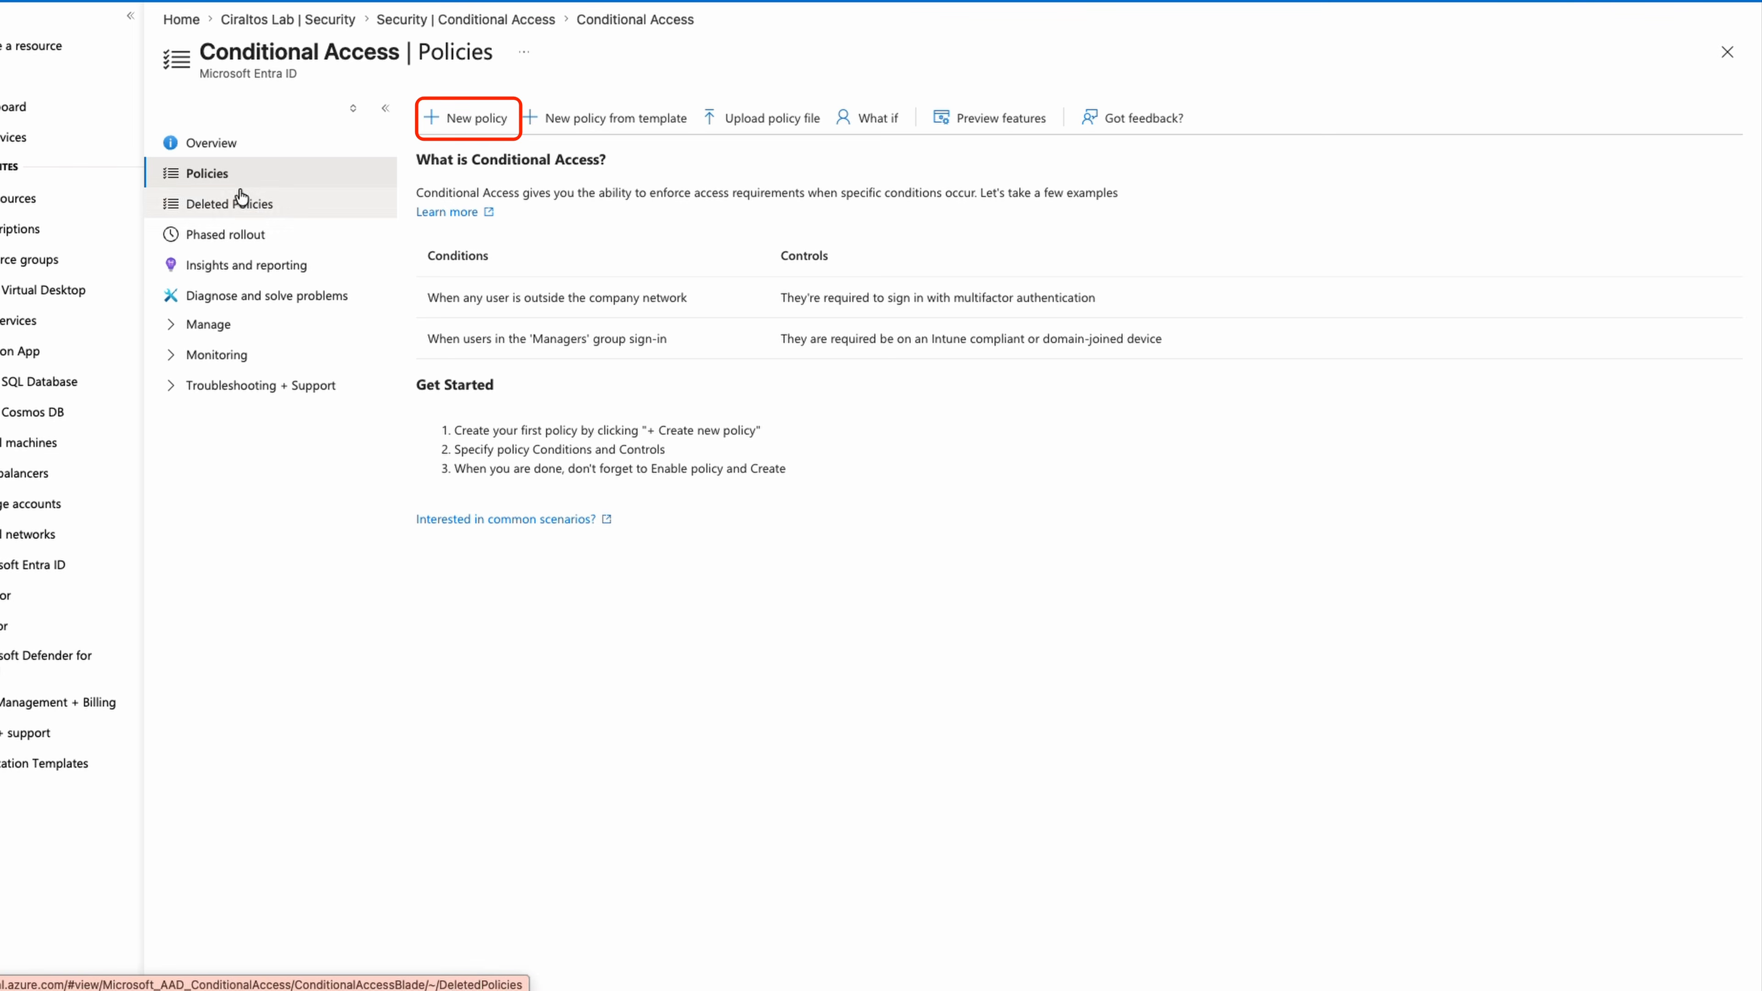
click(489, 119)
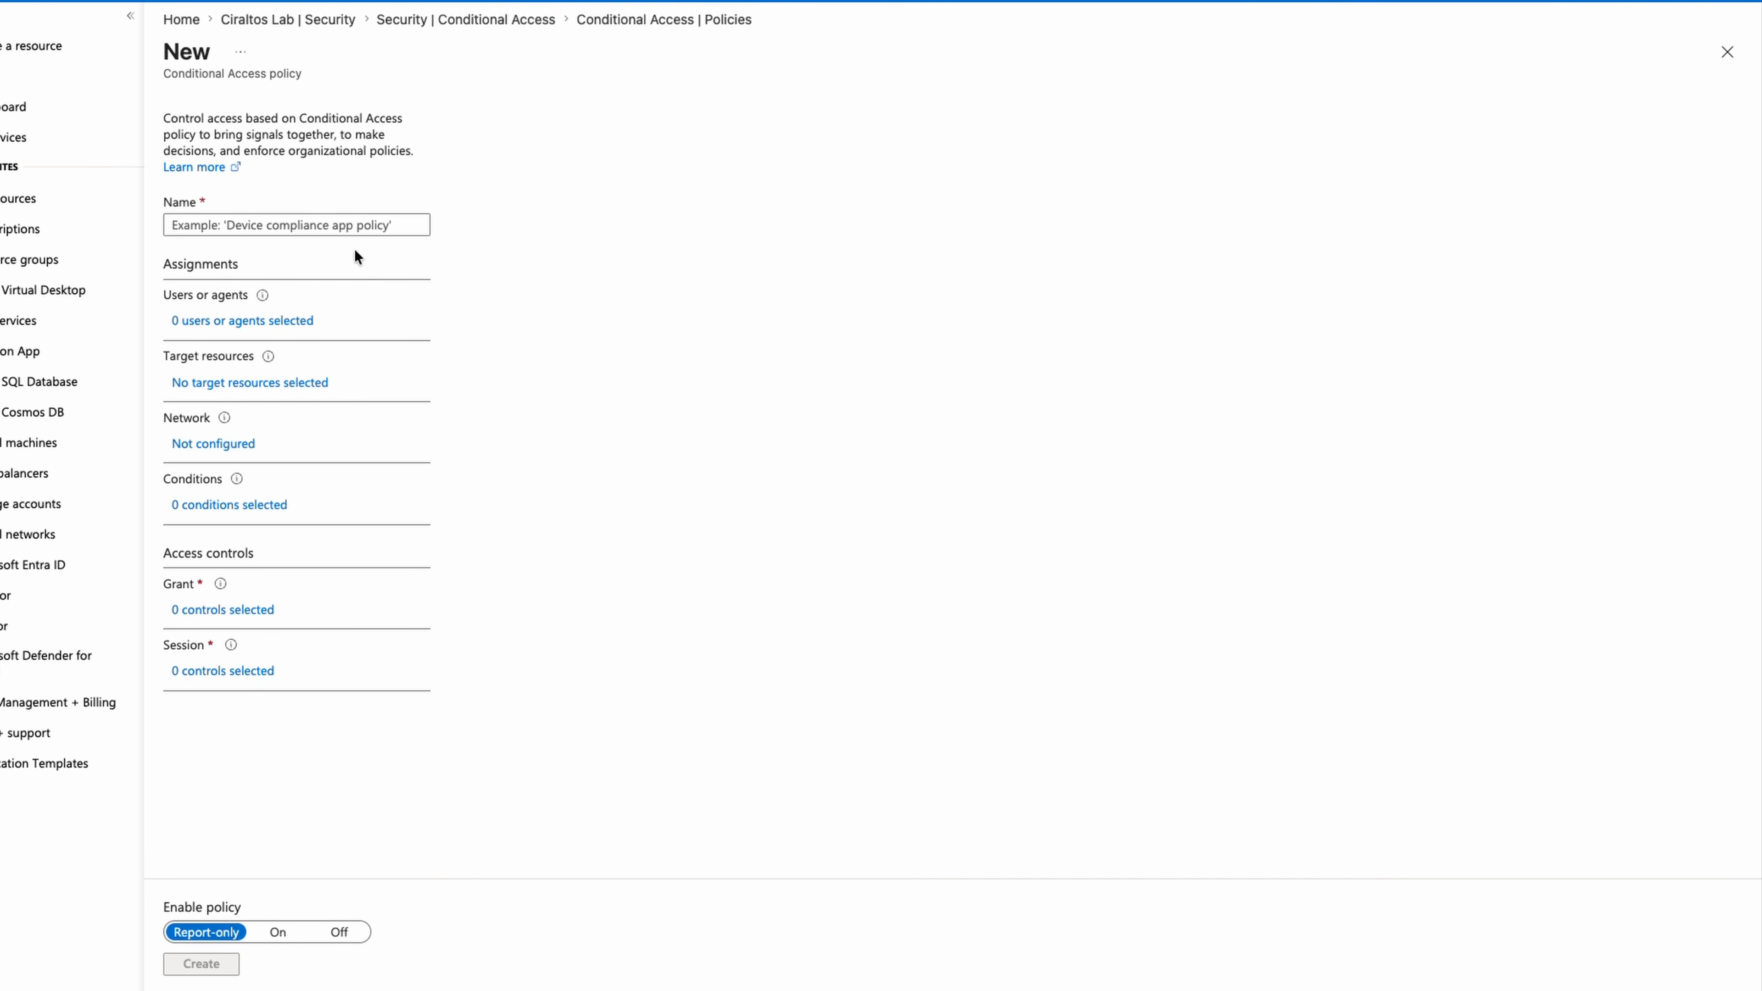
click(339, 227)
text(Require MFA for All Users)
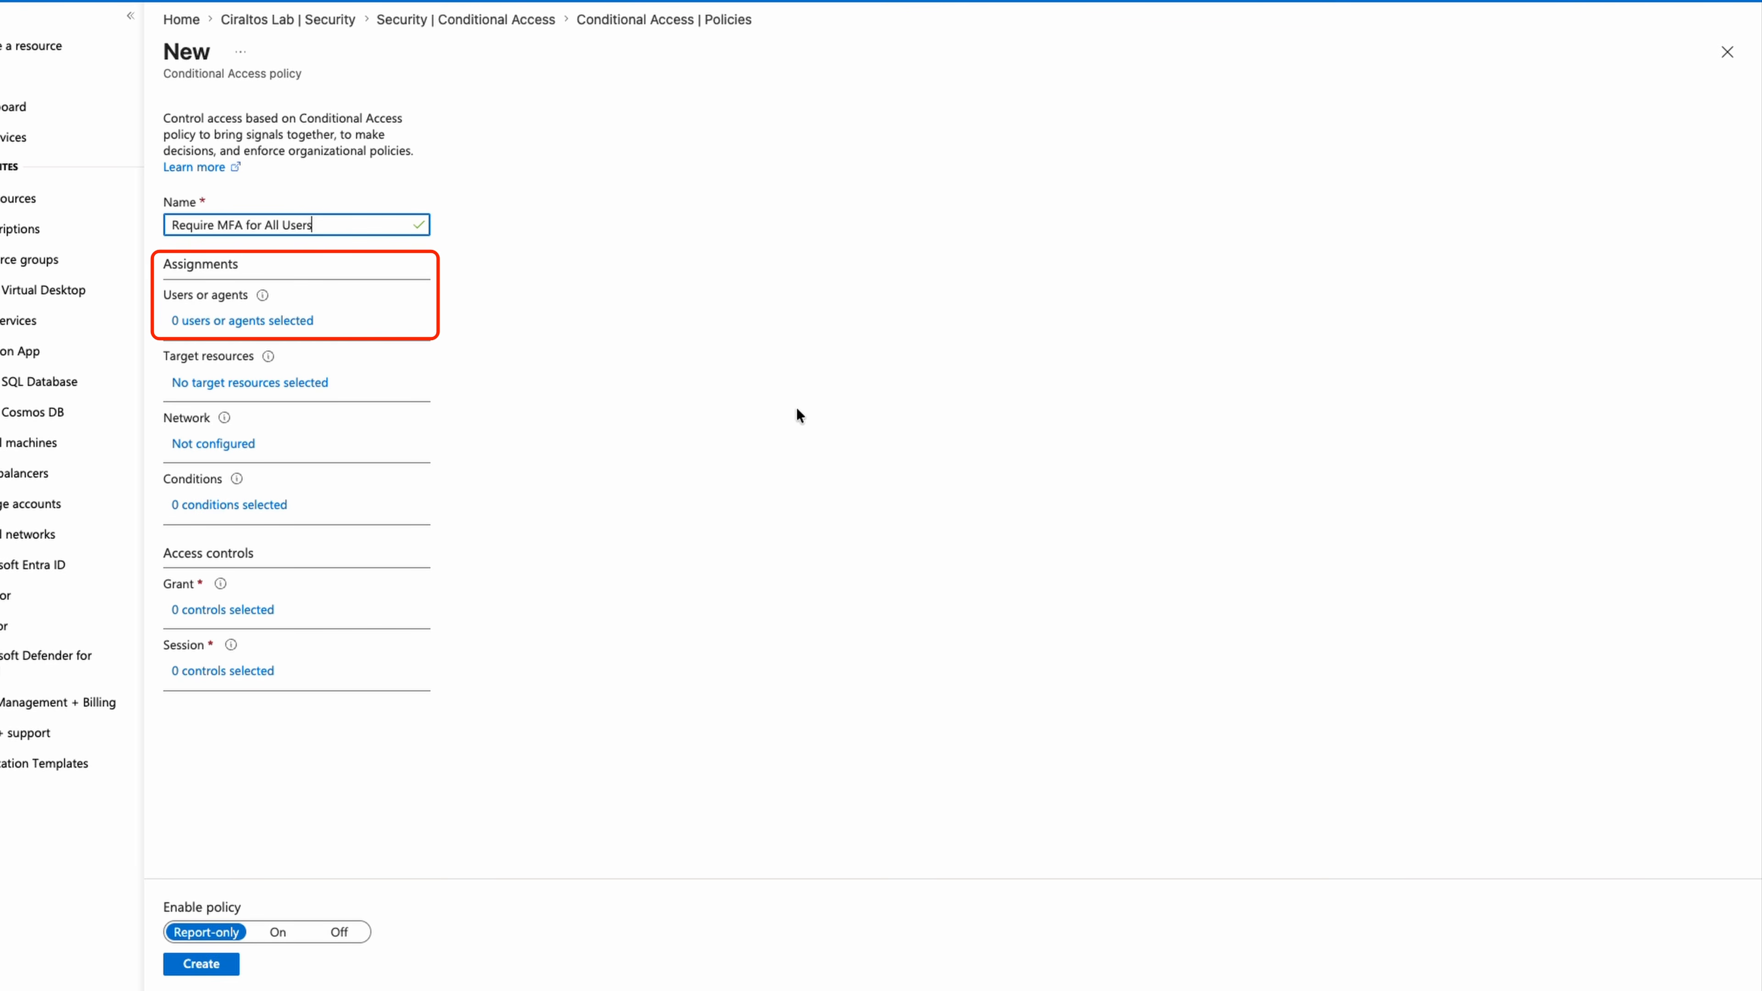
- Assign the policy to all users and set its target to all resources (formerly 'All cloud apps')
click(302, 323)
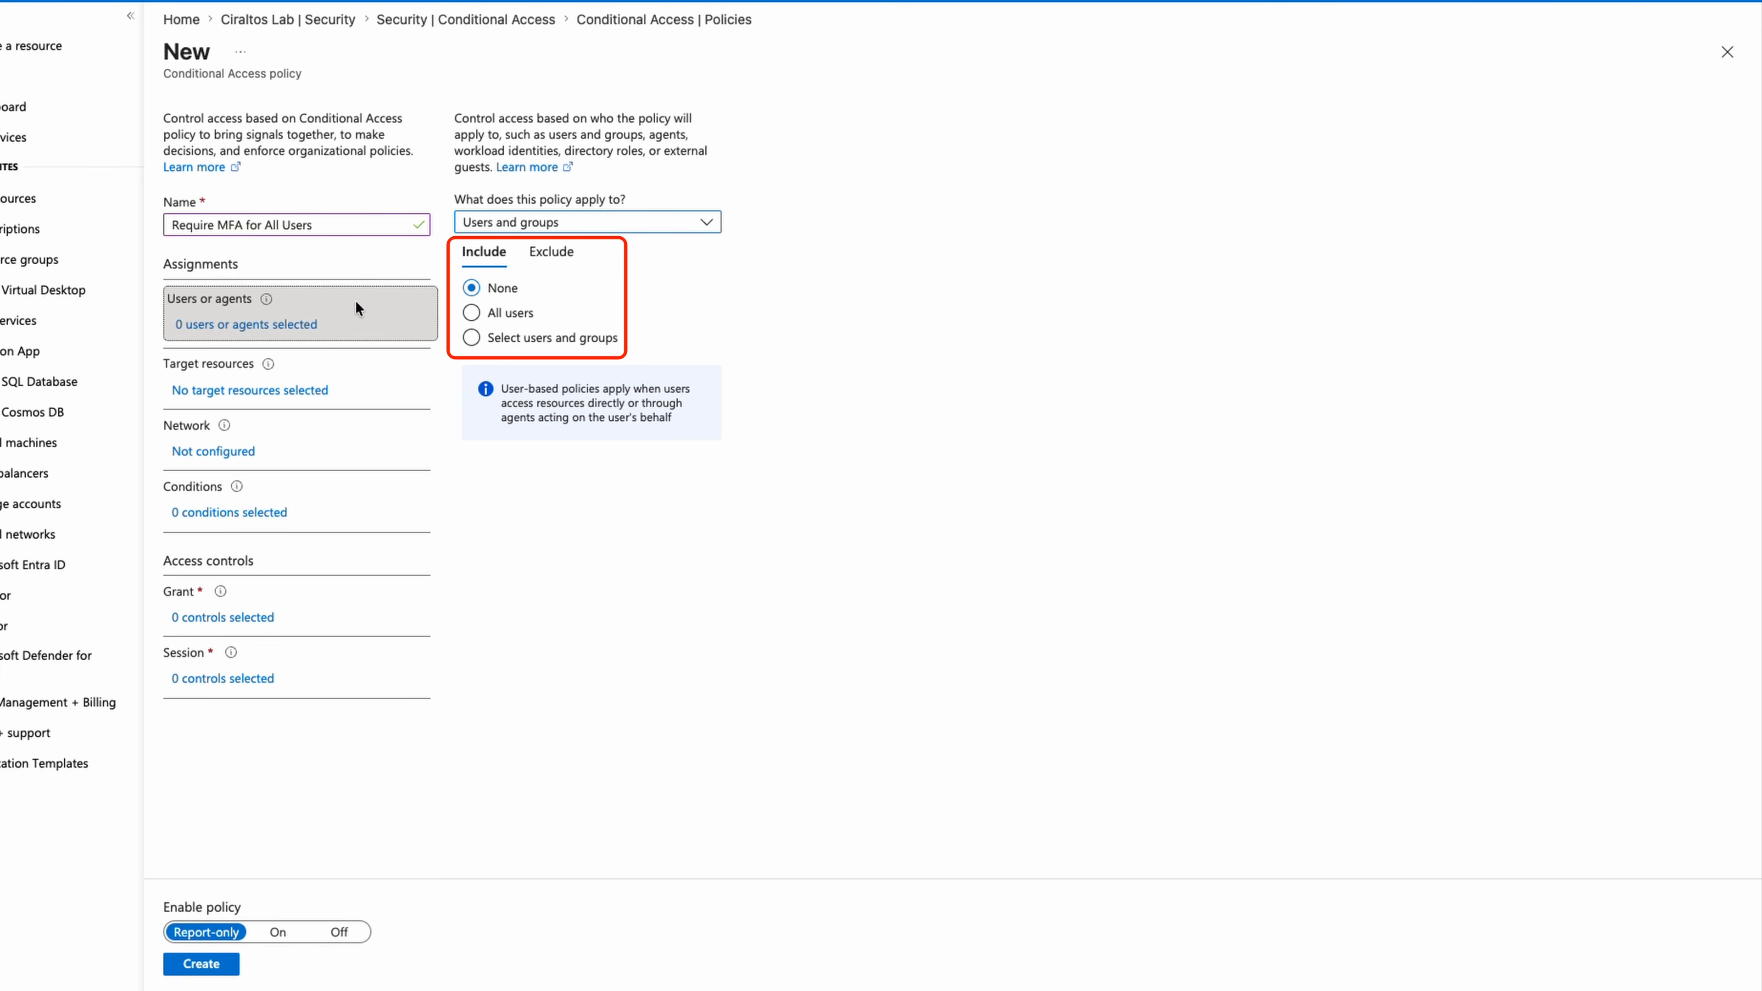
click(473, 313)
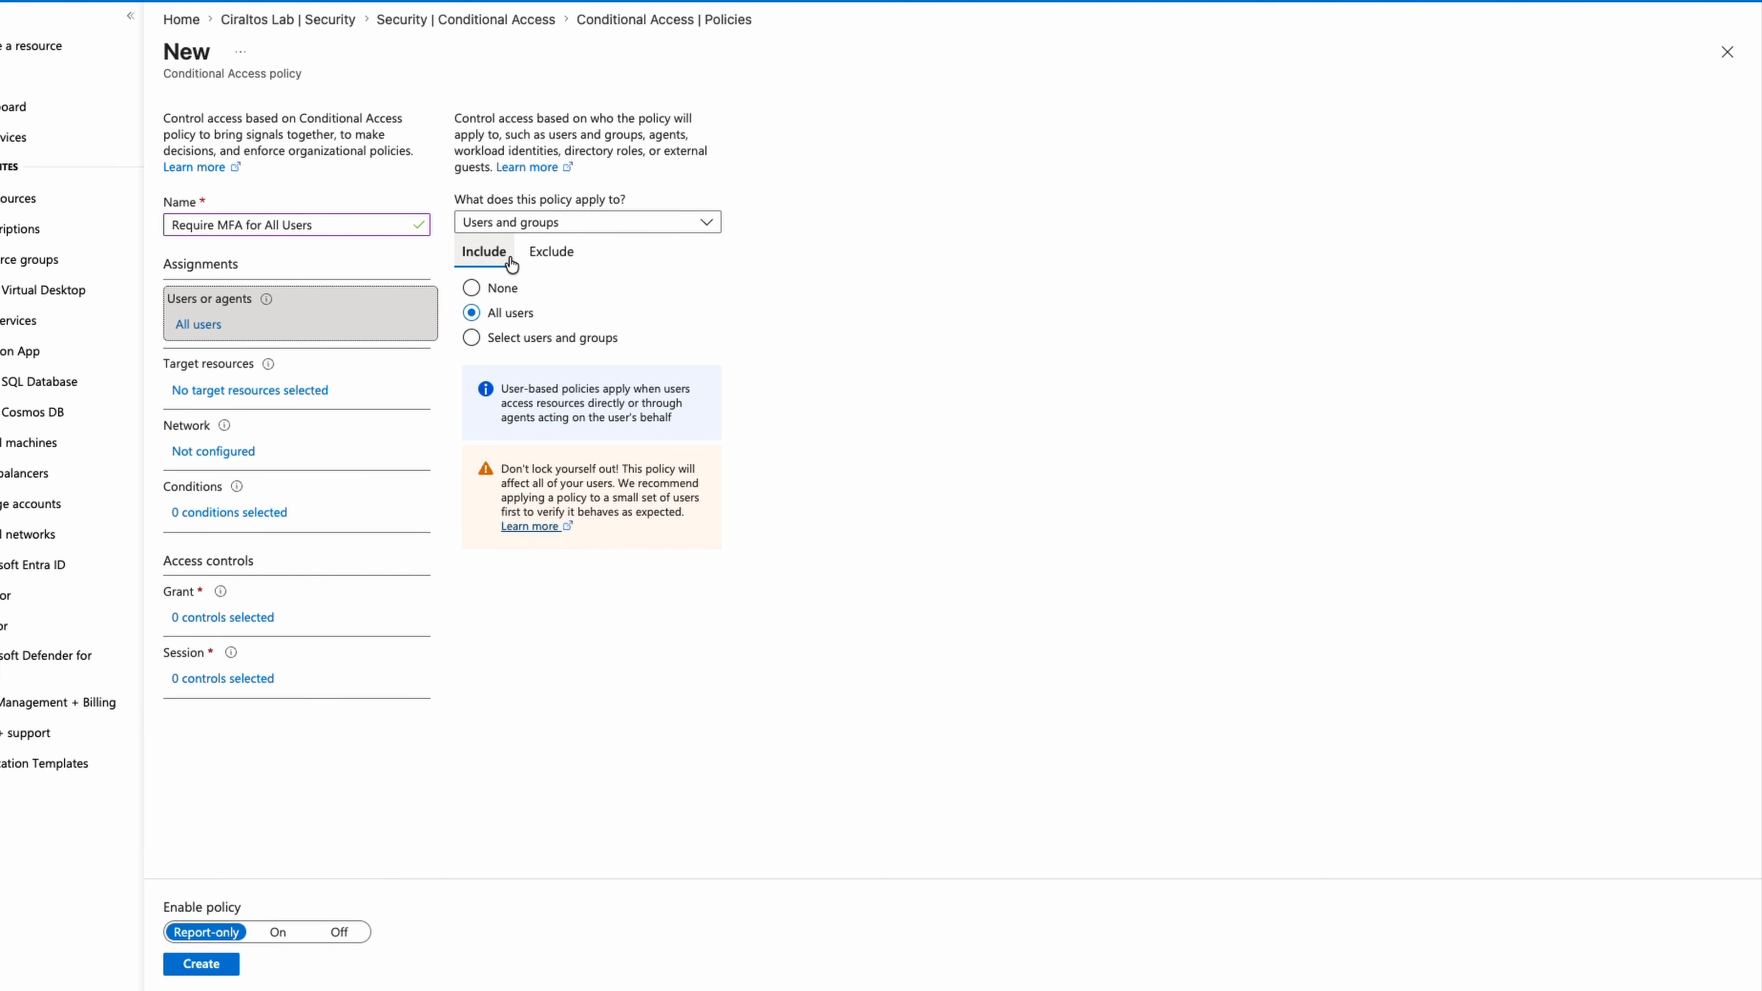
click(559, 254)
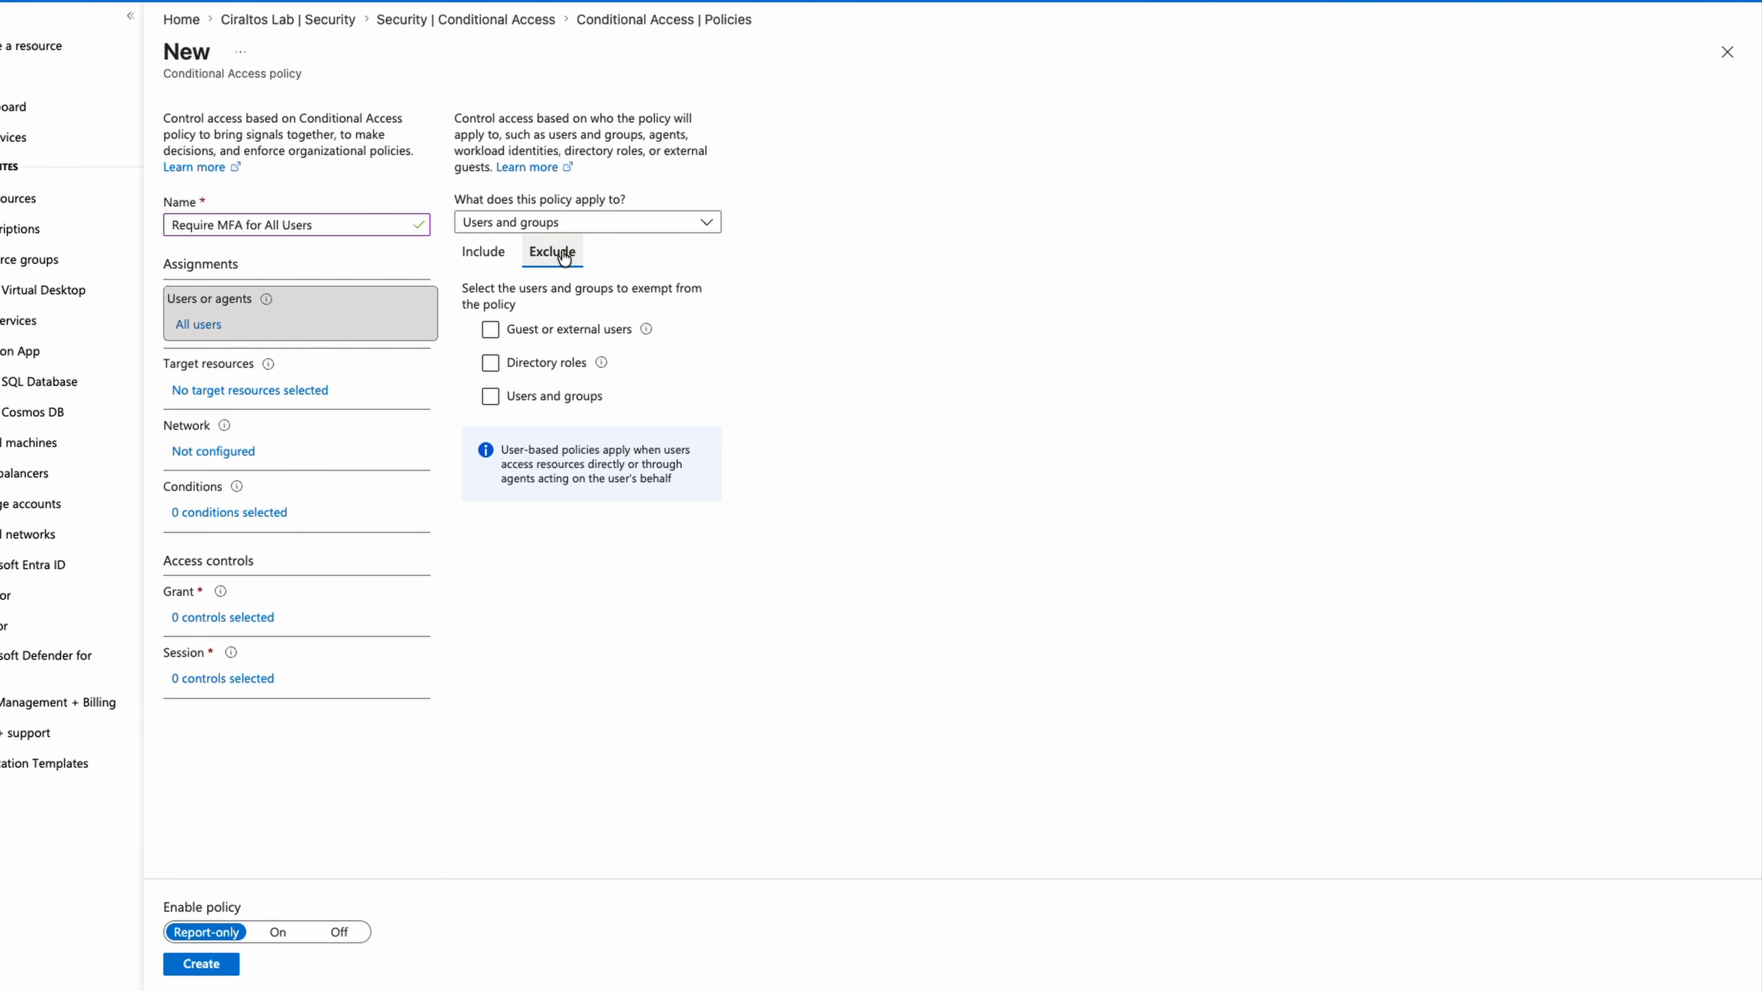
click(484, 251)
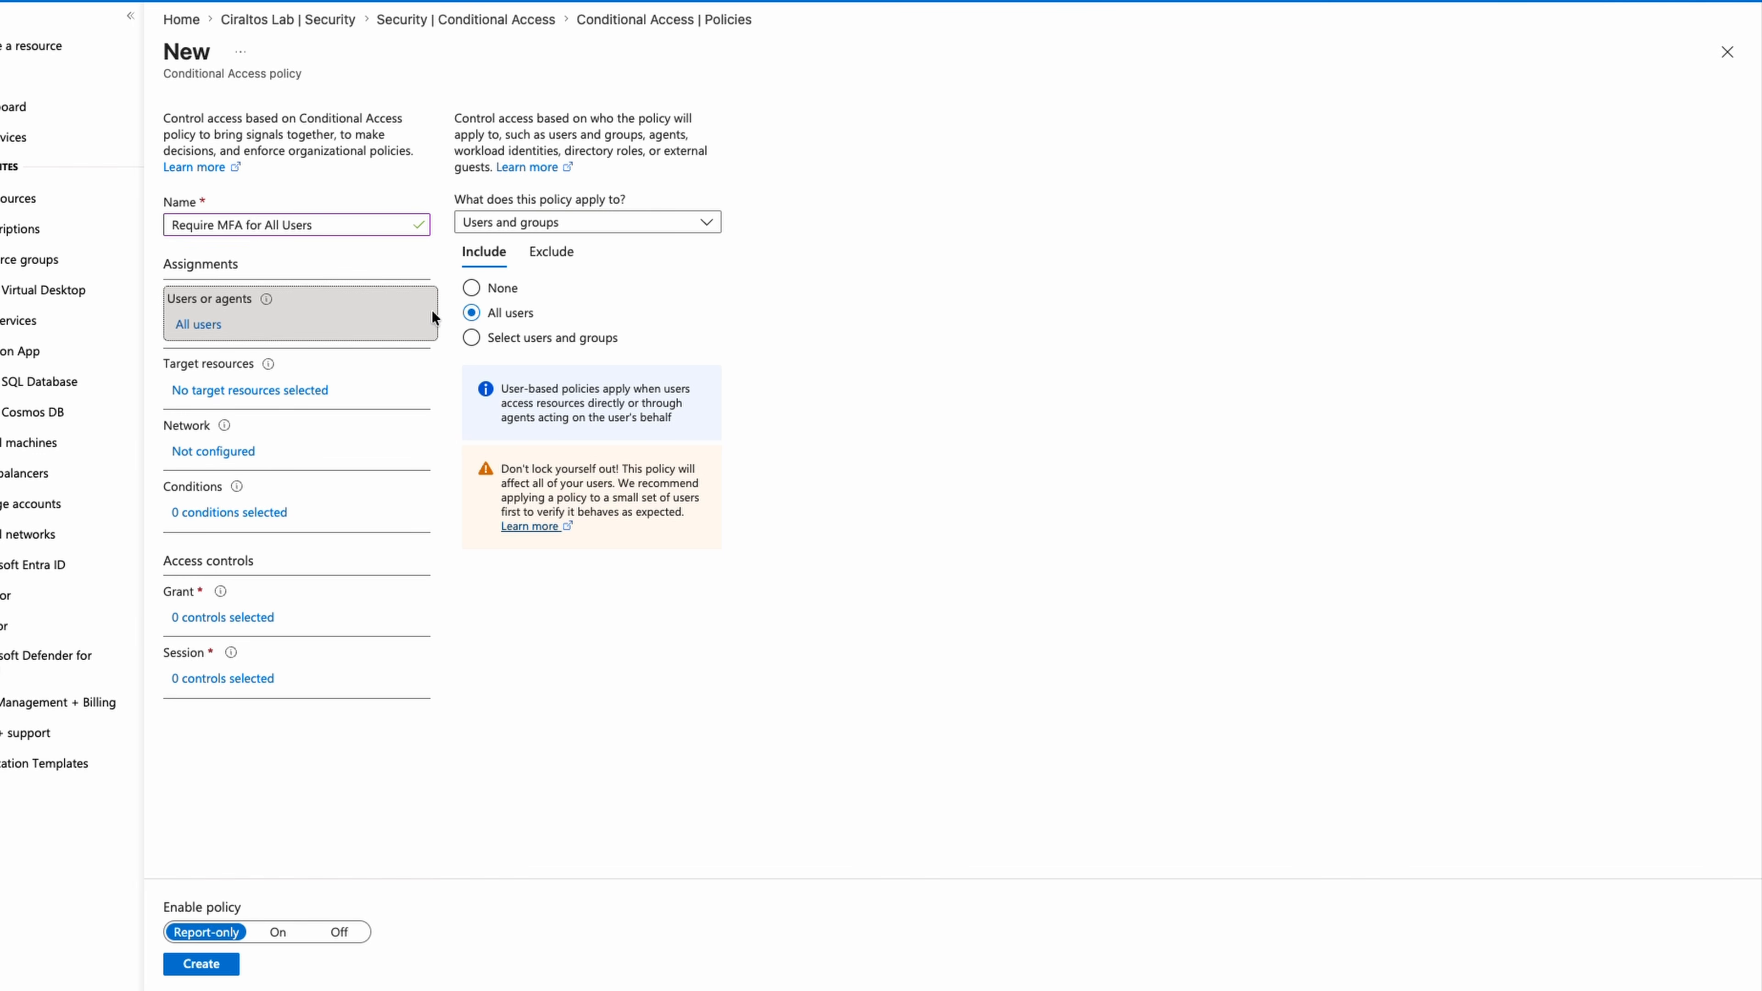
click(282, 393)
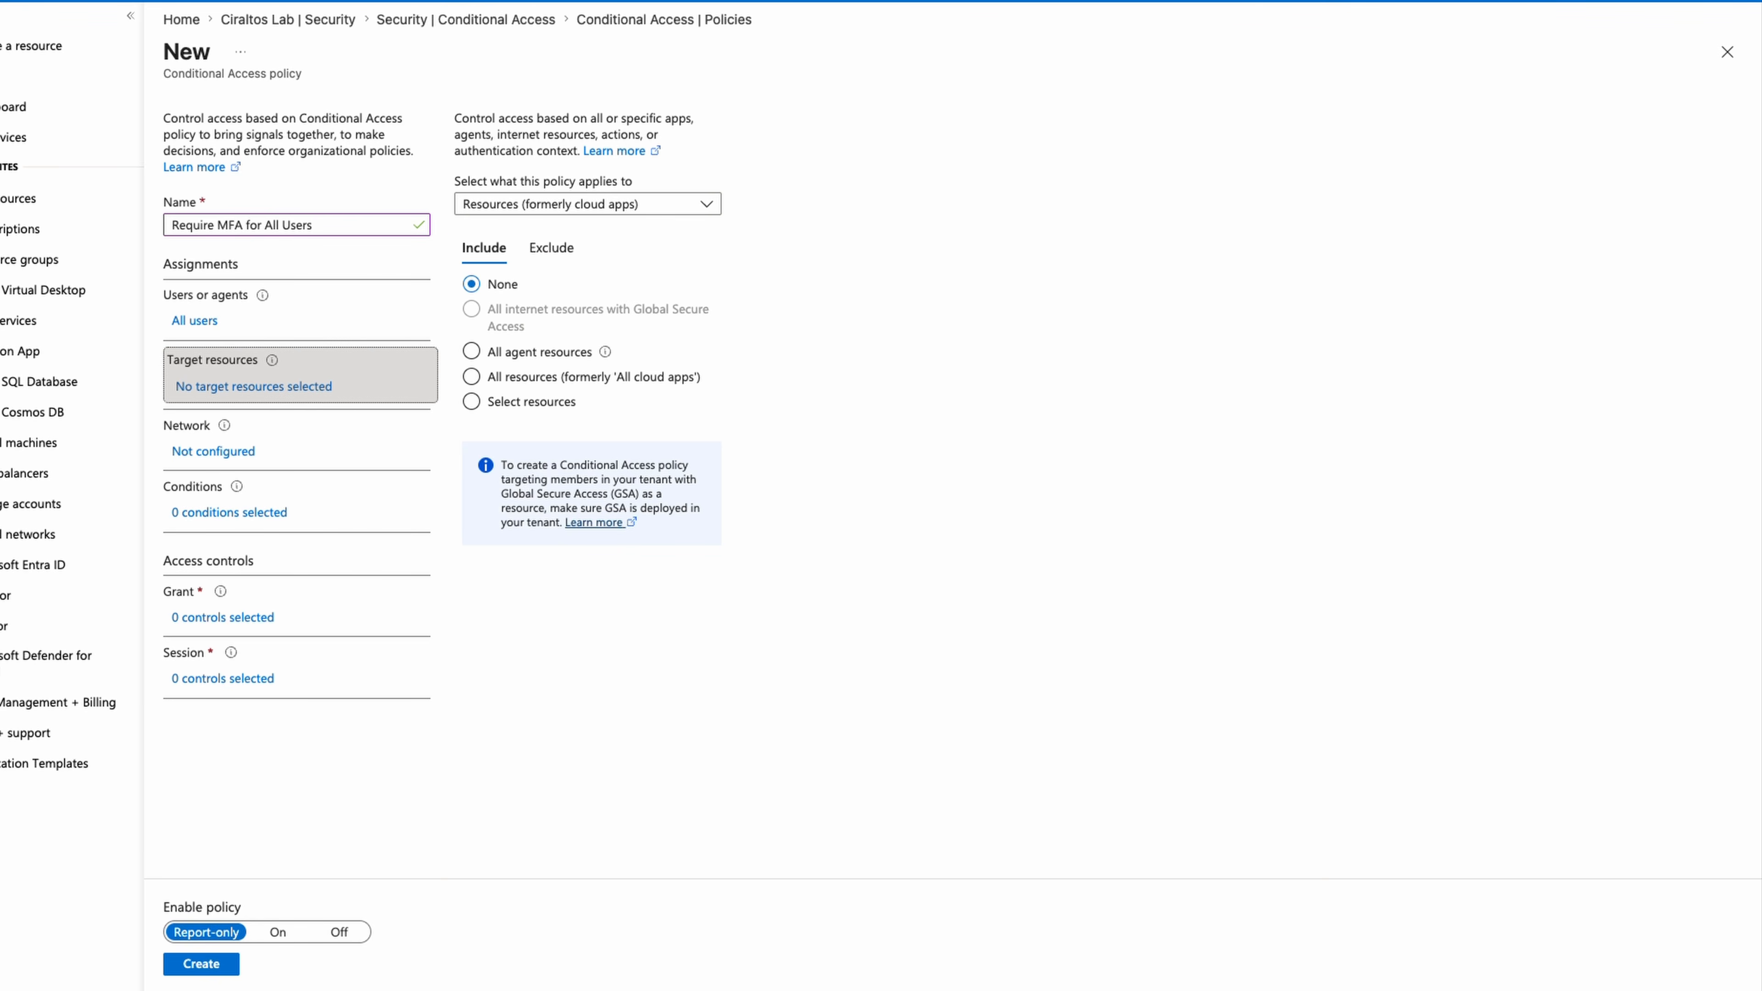
click(471, 377)
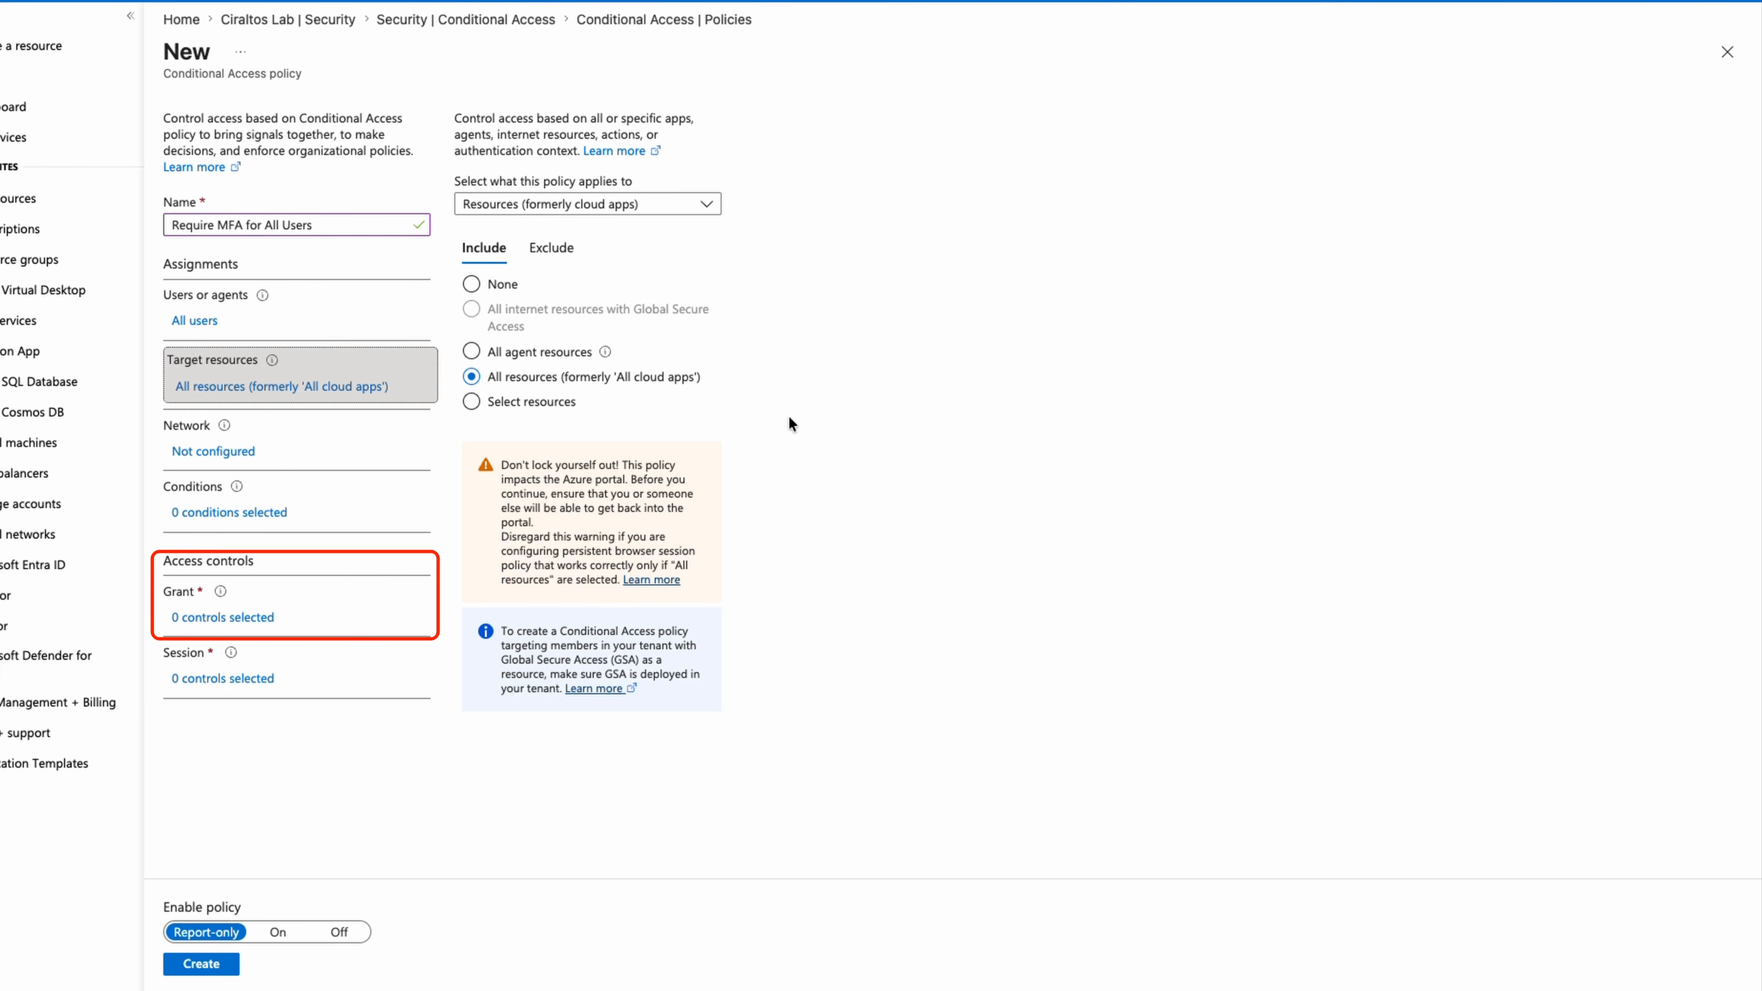
- Set the grant control to require multifactor authentication and create the policy in report-only mode, excluding the current user
click(265, 618)
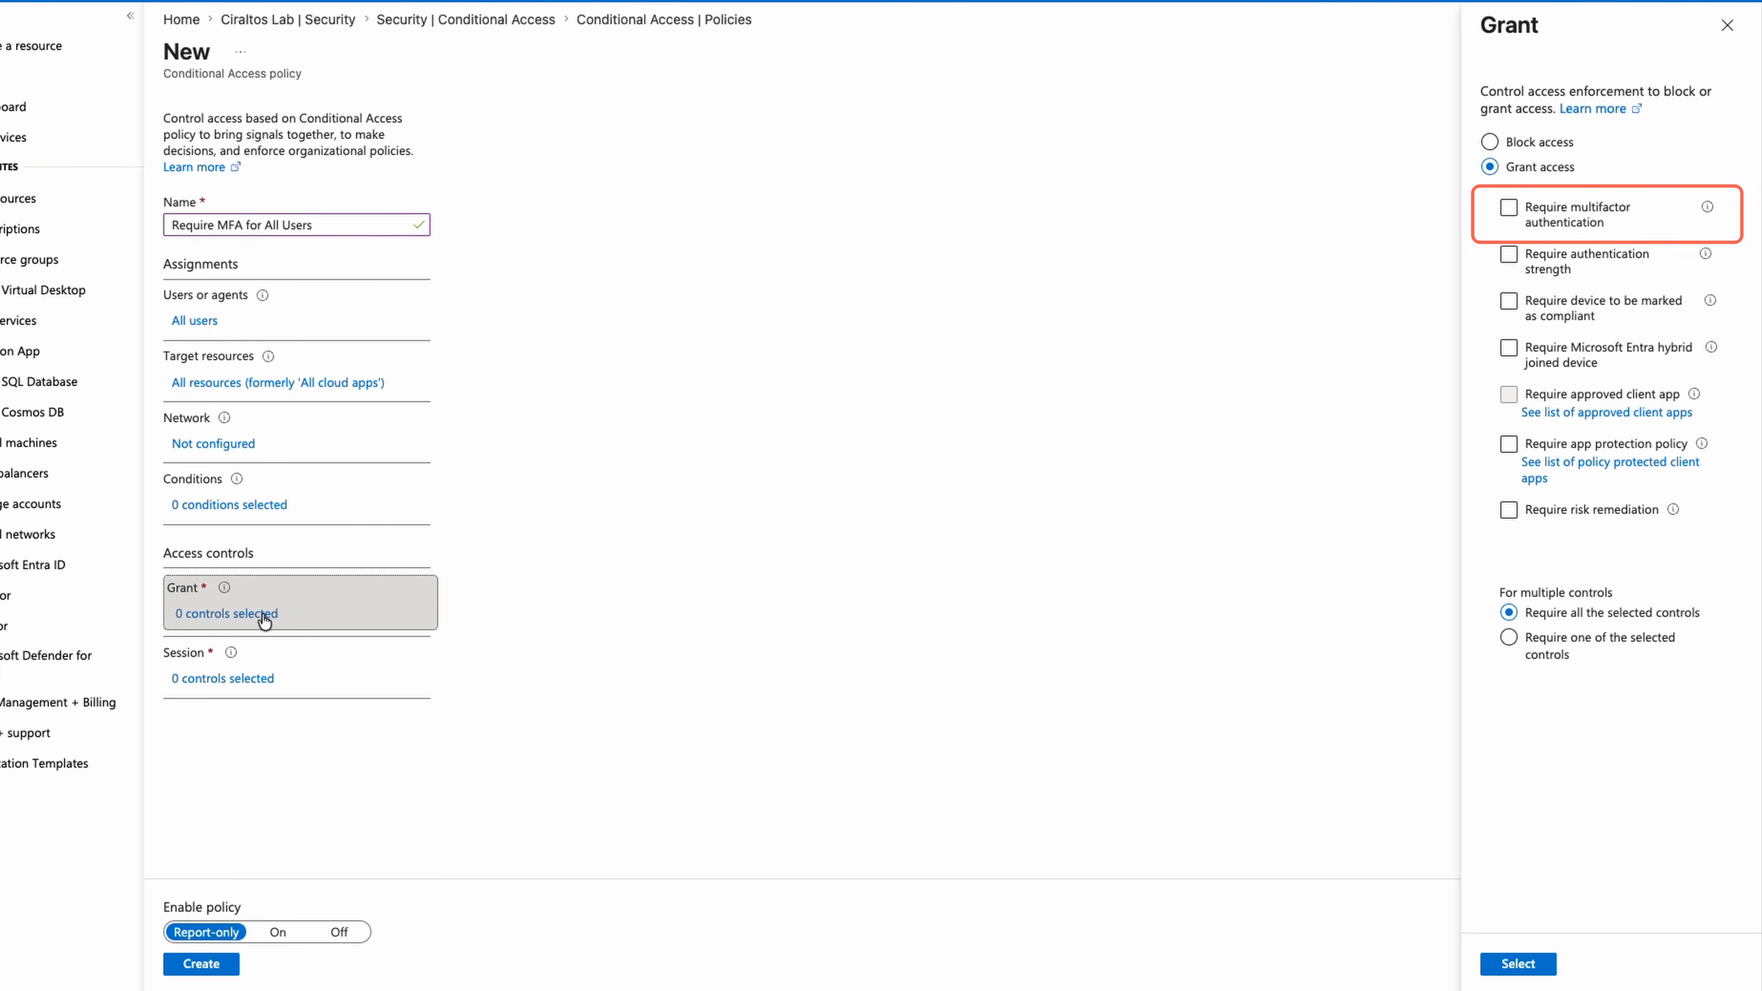
click(1502, 219)
click(1503, 219)
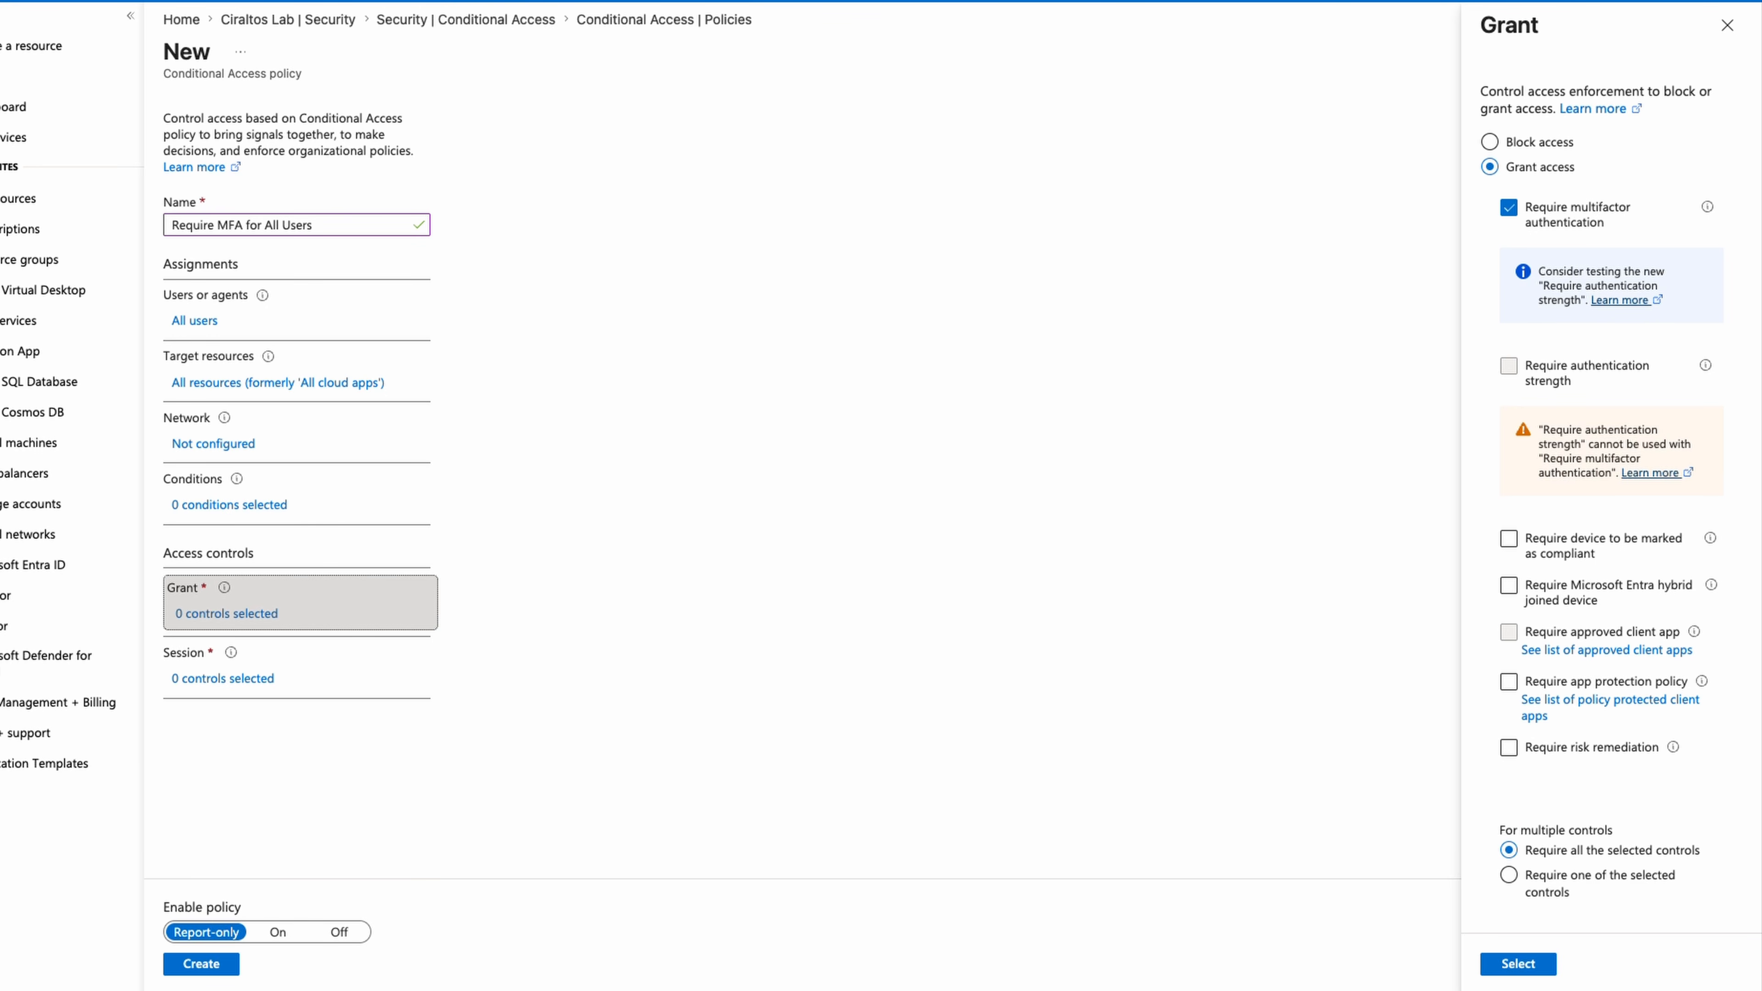
click(1505, 965)
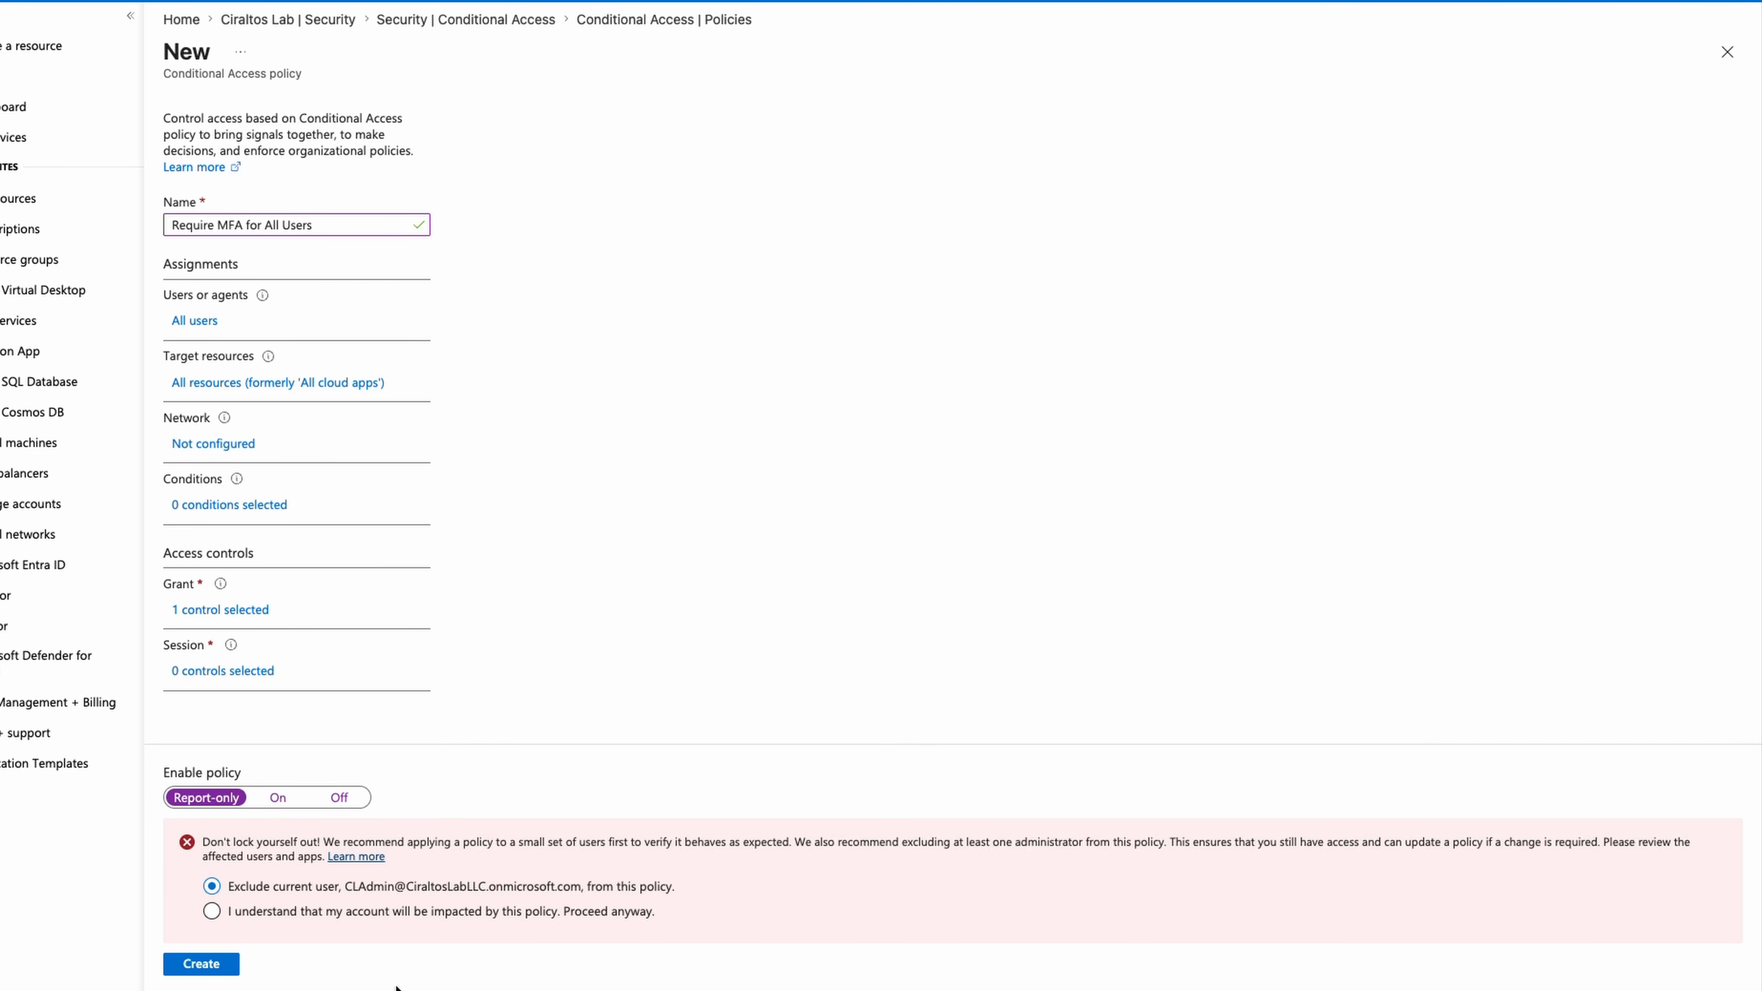
click(211, 968)
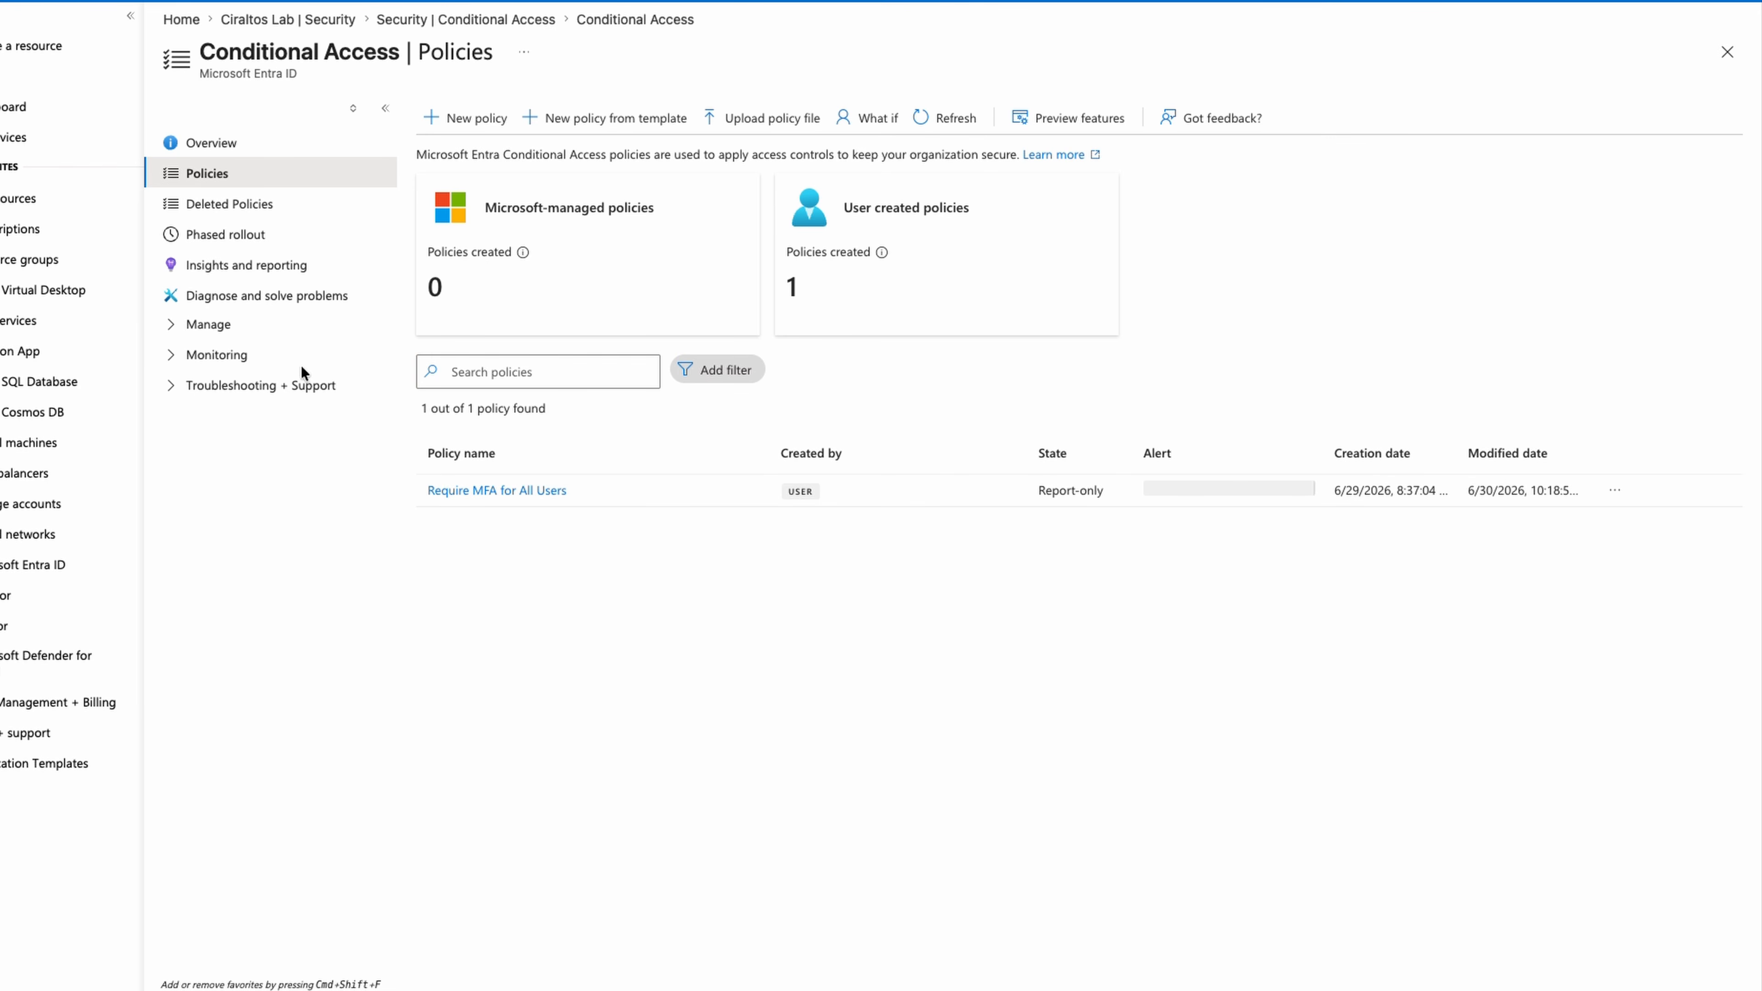
- In the sign-in logs, examine the 2:04:49 PM OfficeHome sign-in's Conditional Access results and the report-only policy's grant controls
click(236, 355)
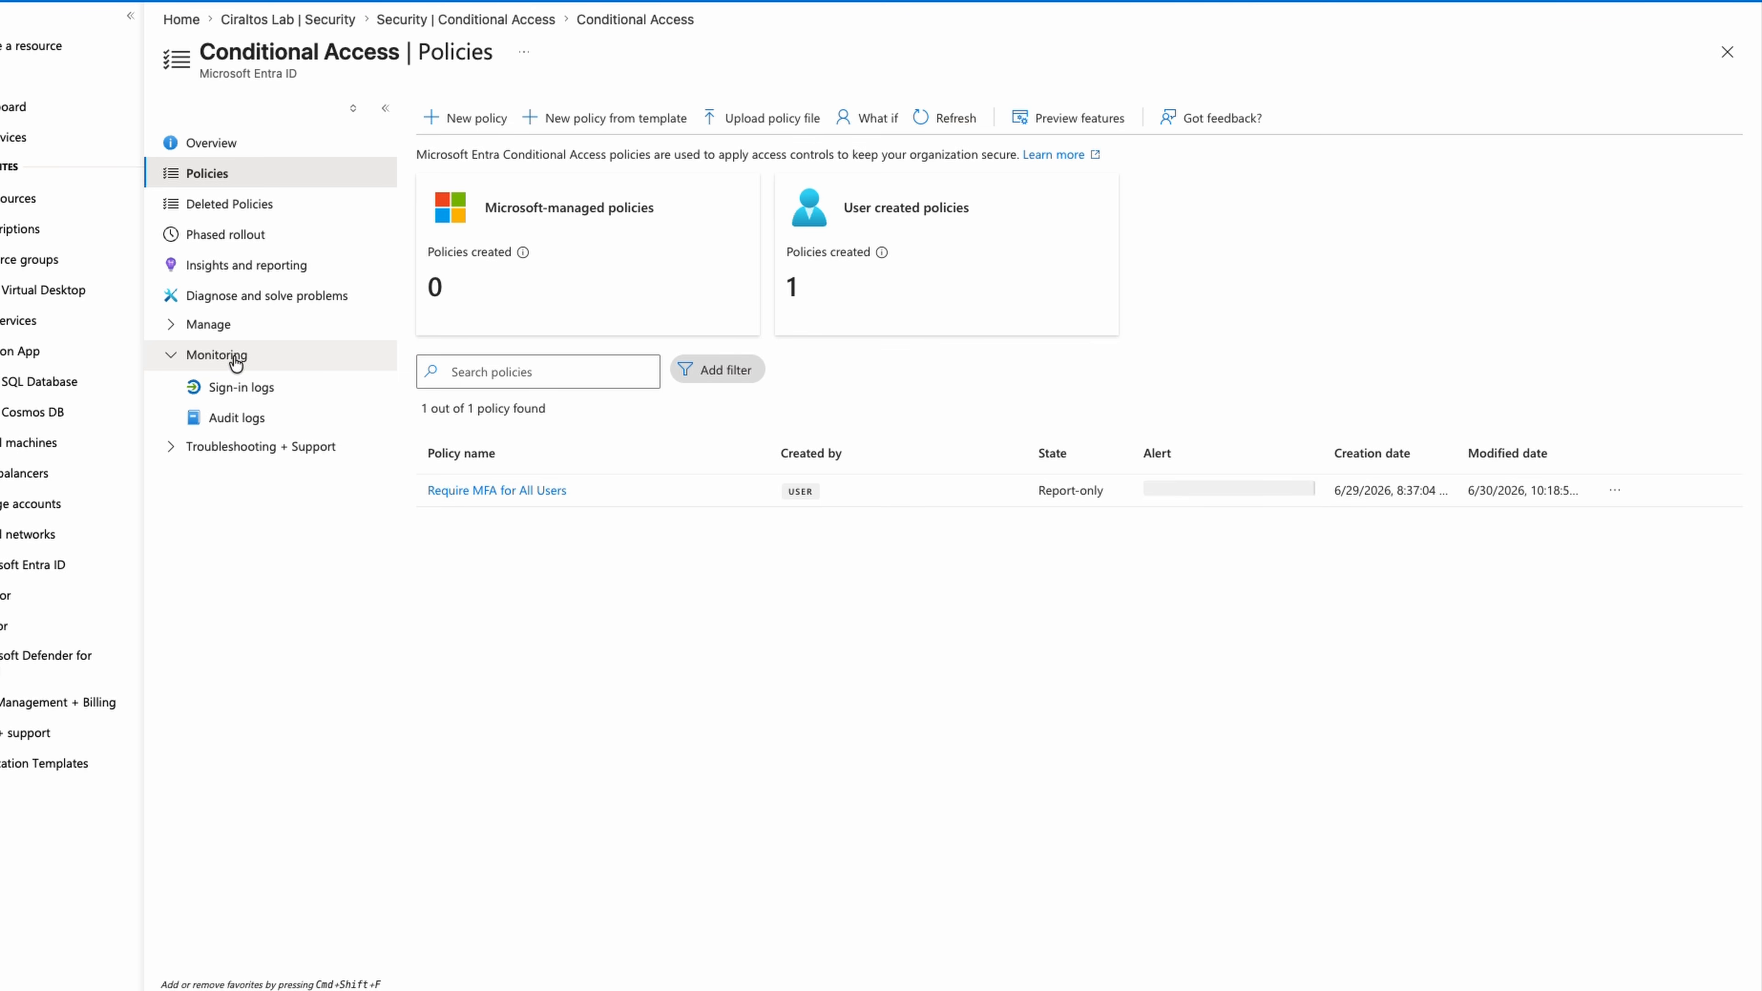
click(243, 387)
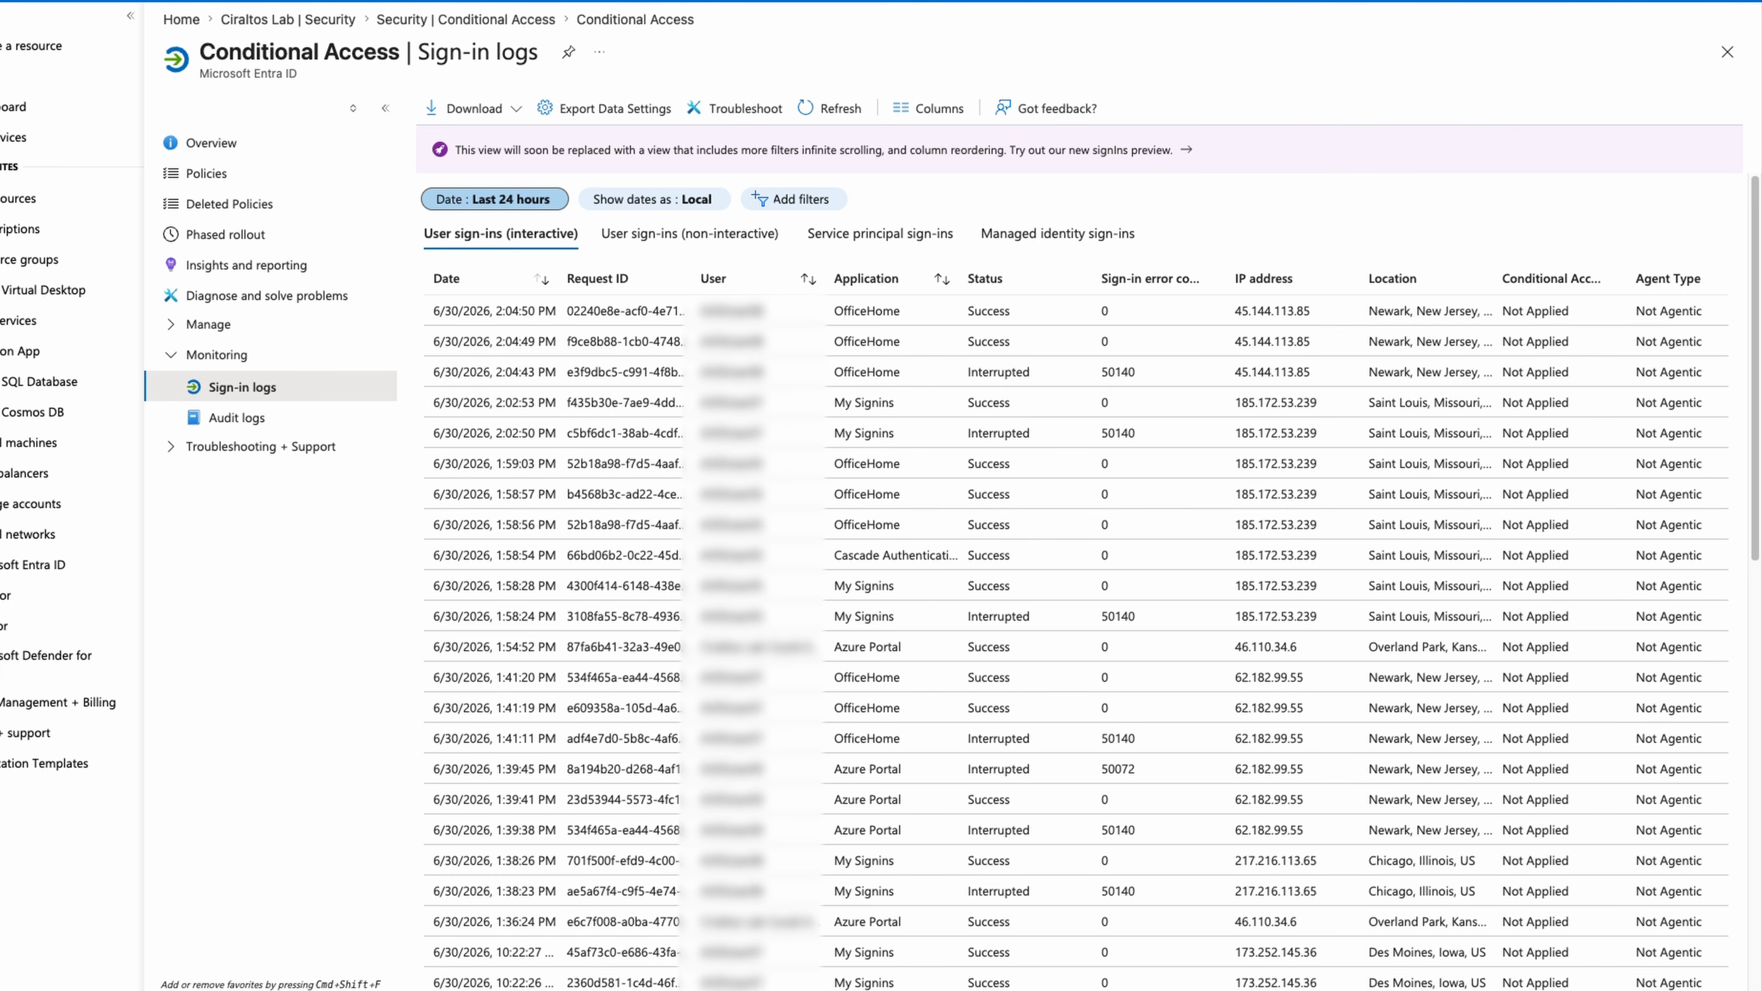
click(1017, 343)
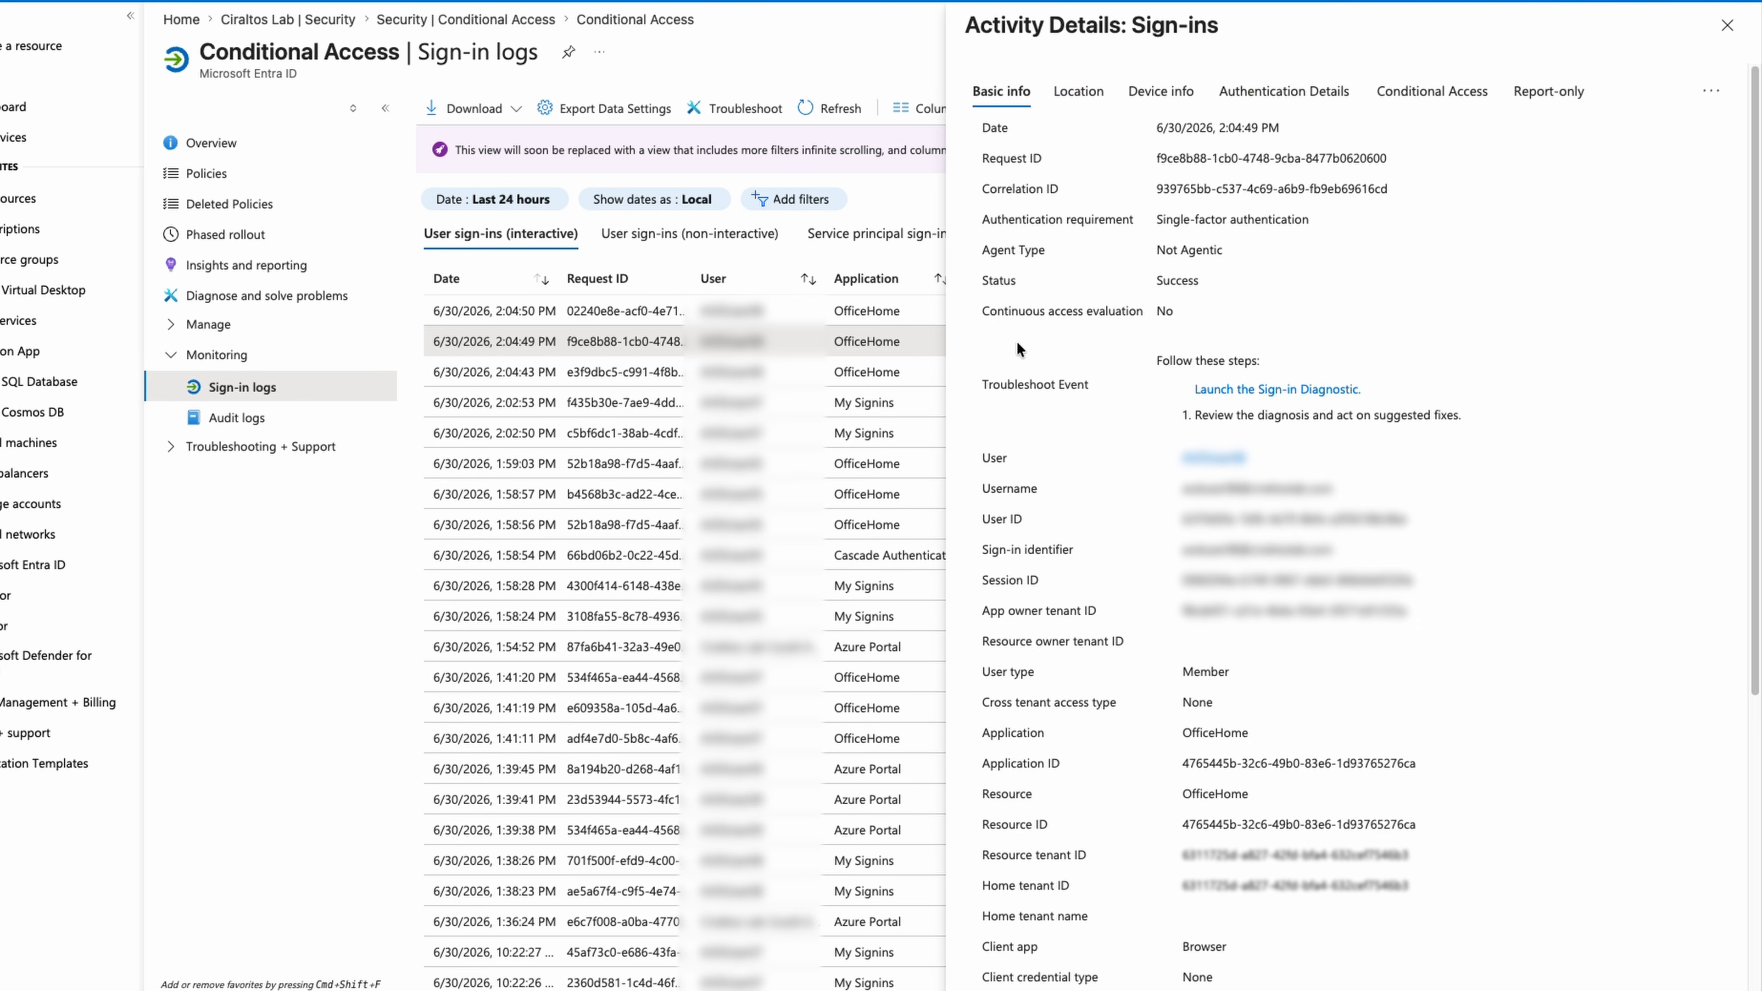
click(1432, 99)
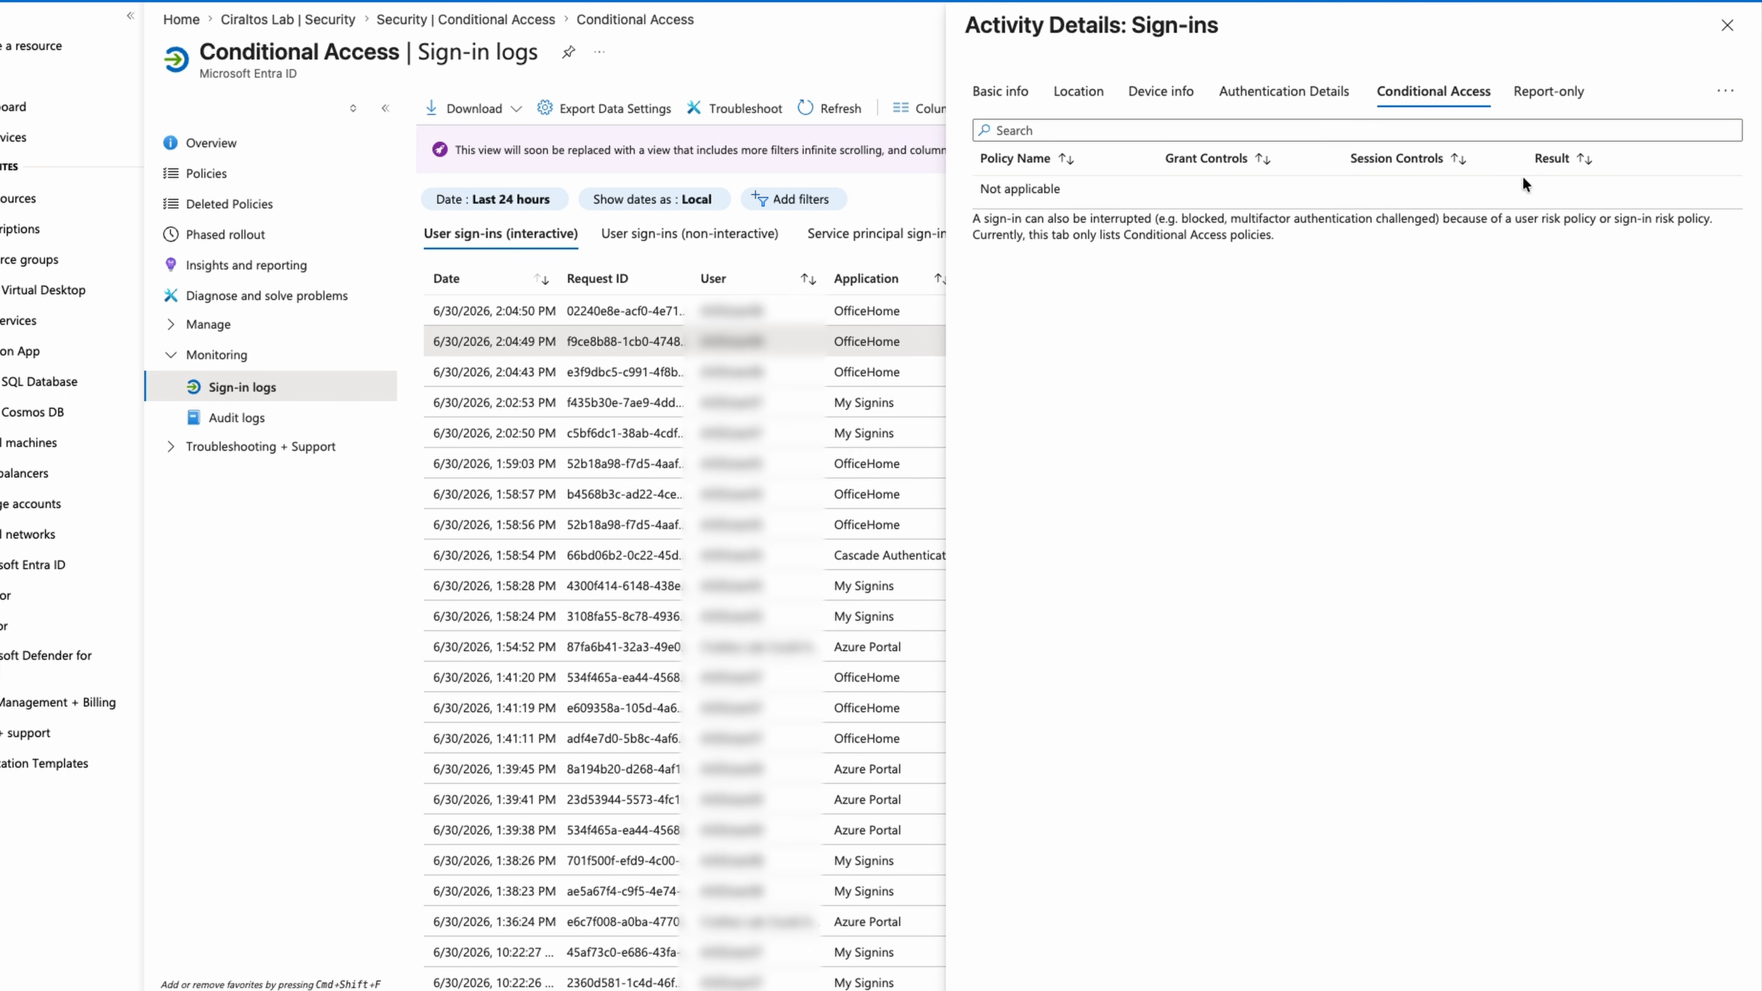
click(1548, 104)
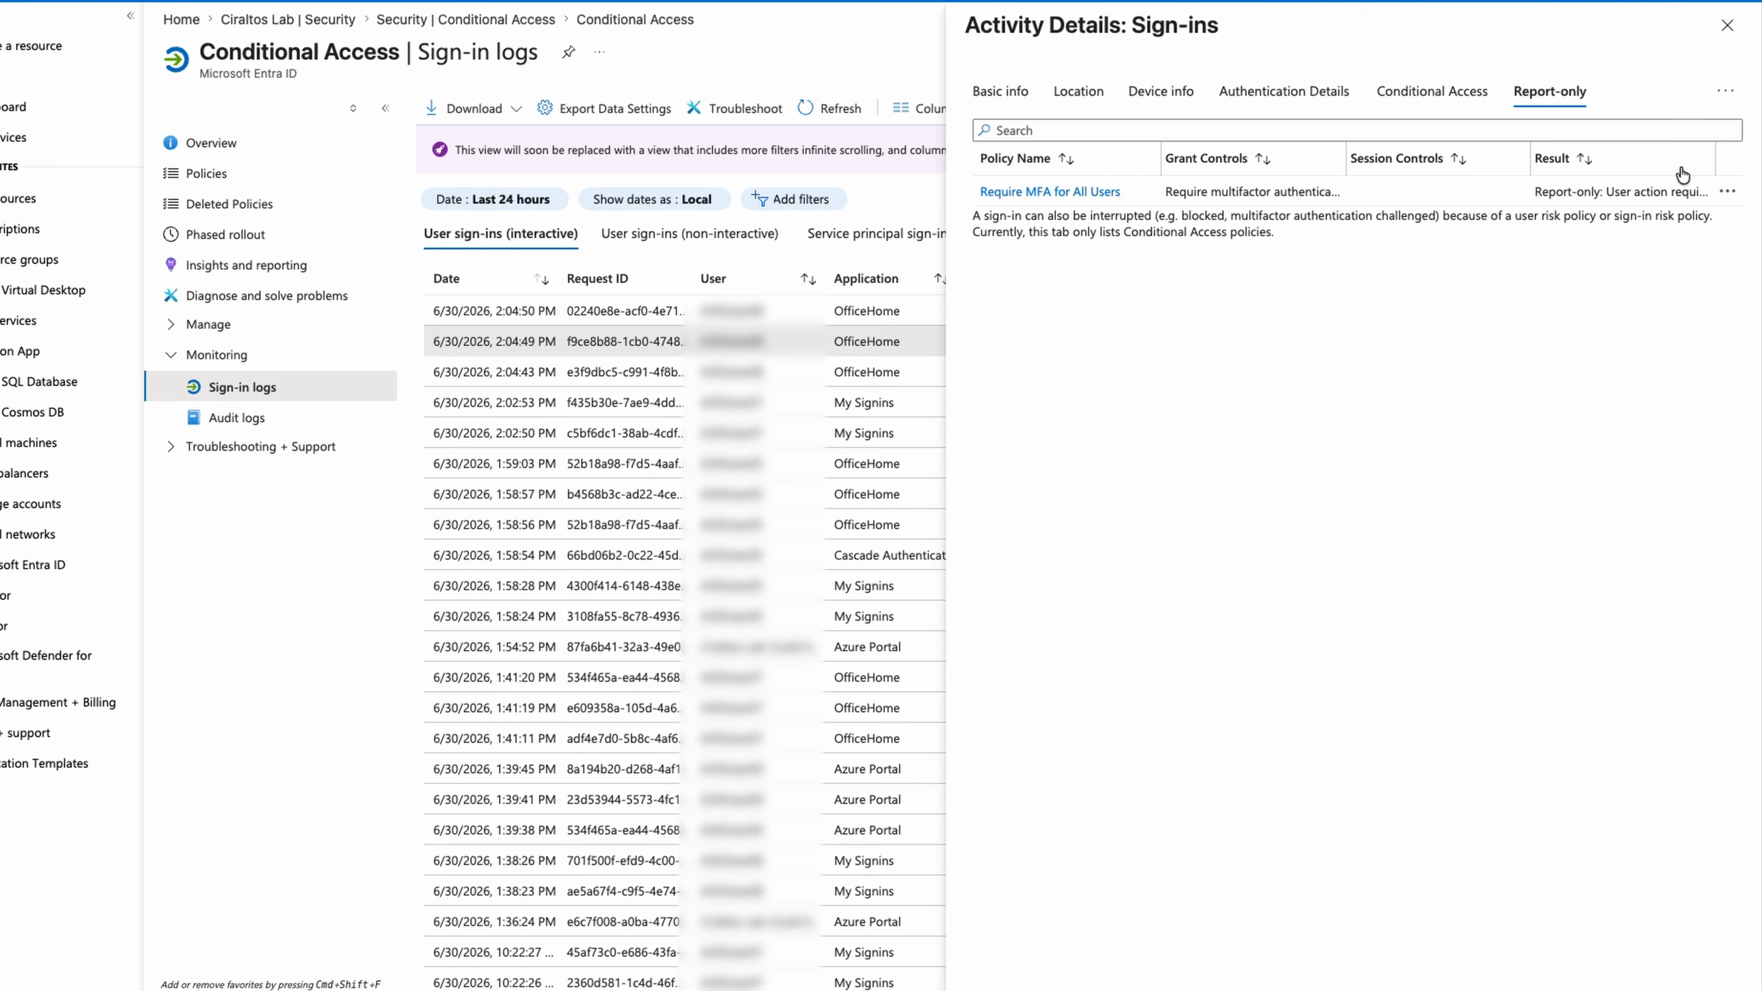
click(1726, 193)
click(1690, 206)
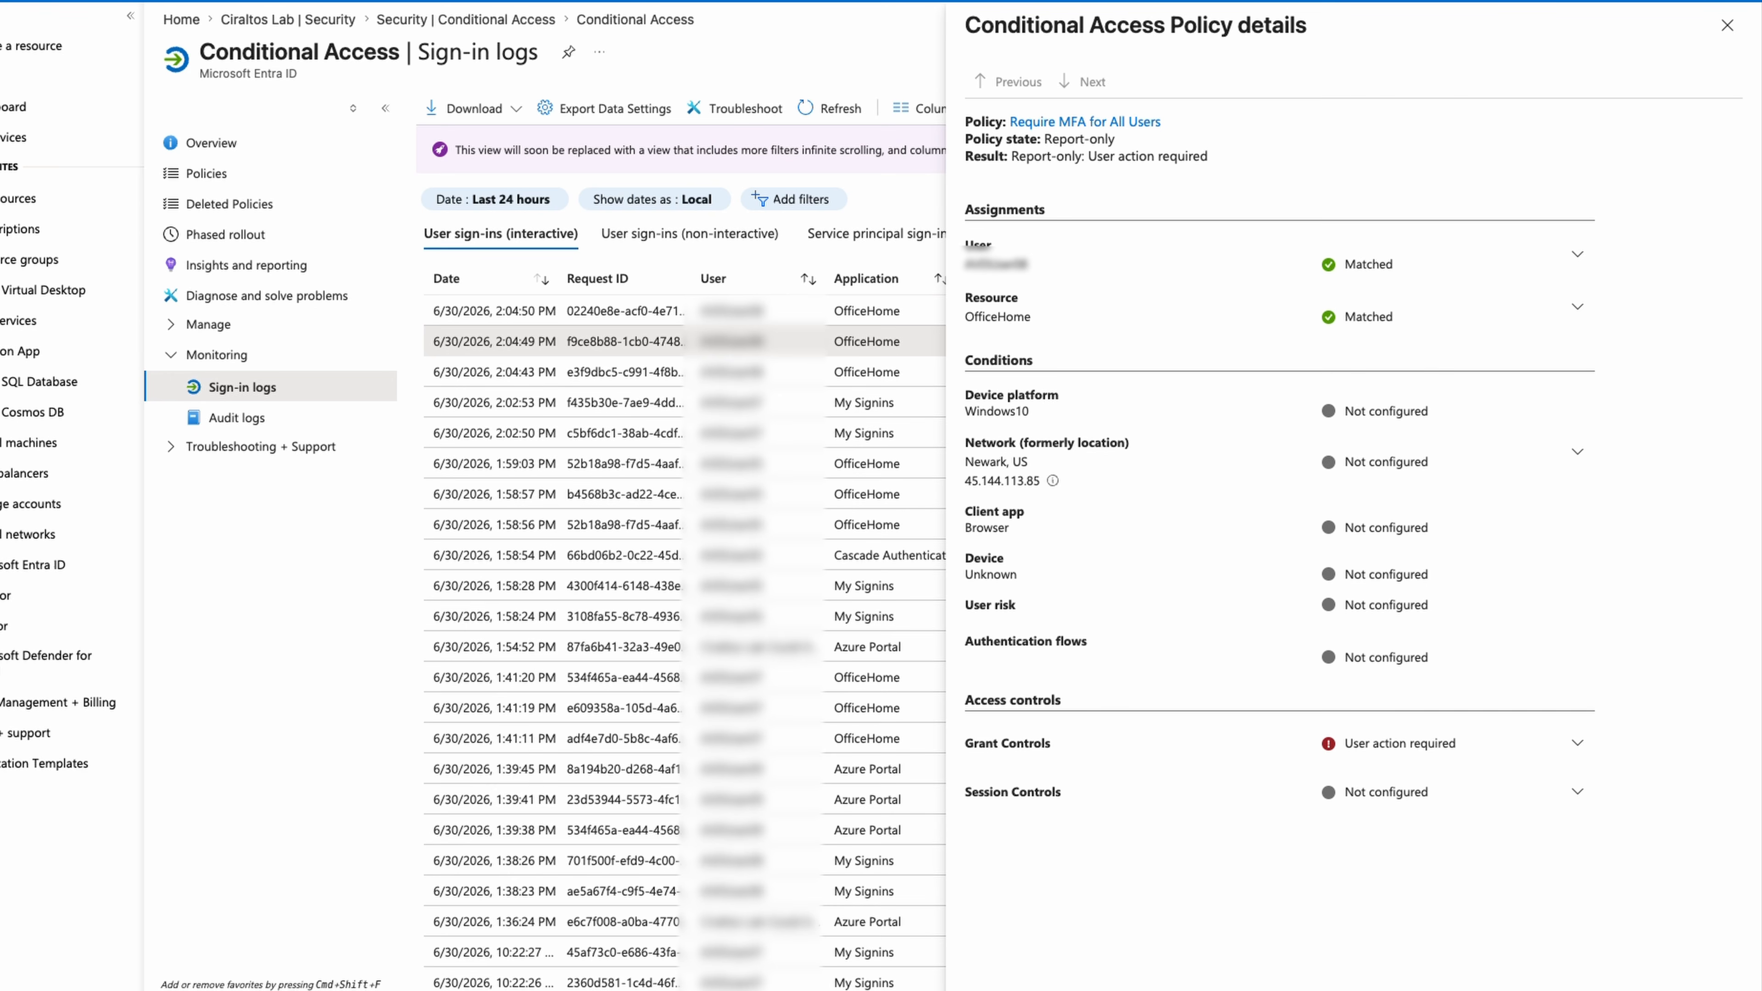
click(1577, 743)
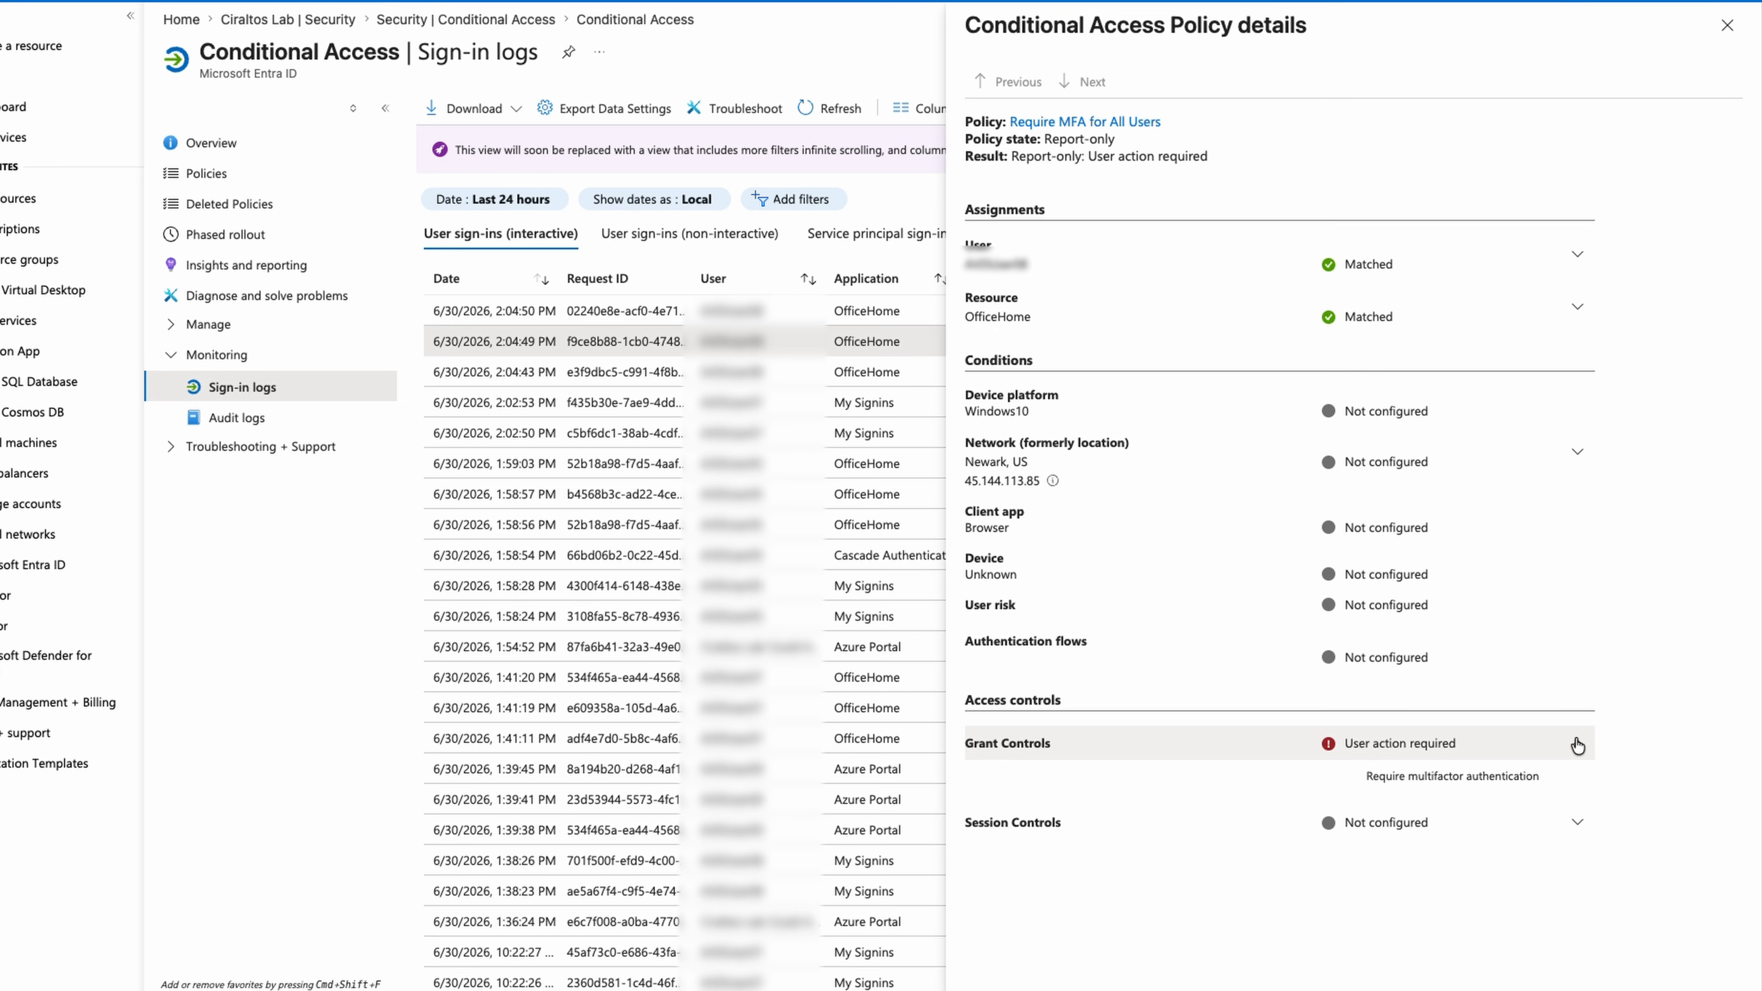
click(1727, 24)
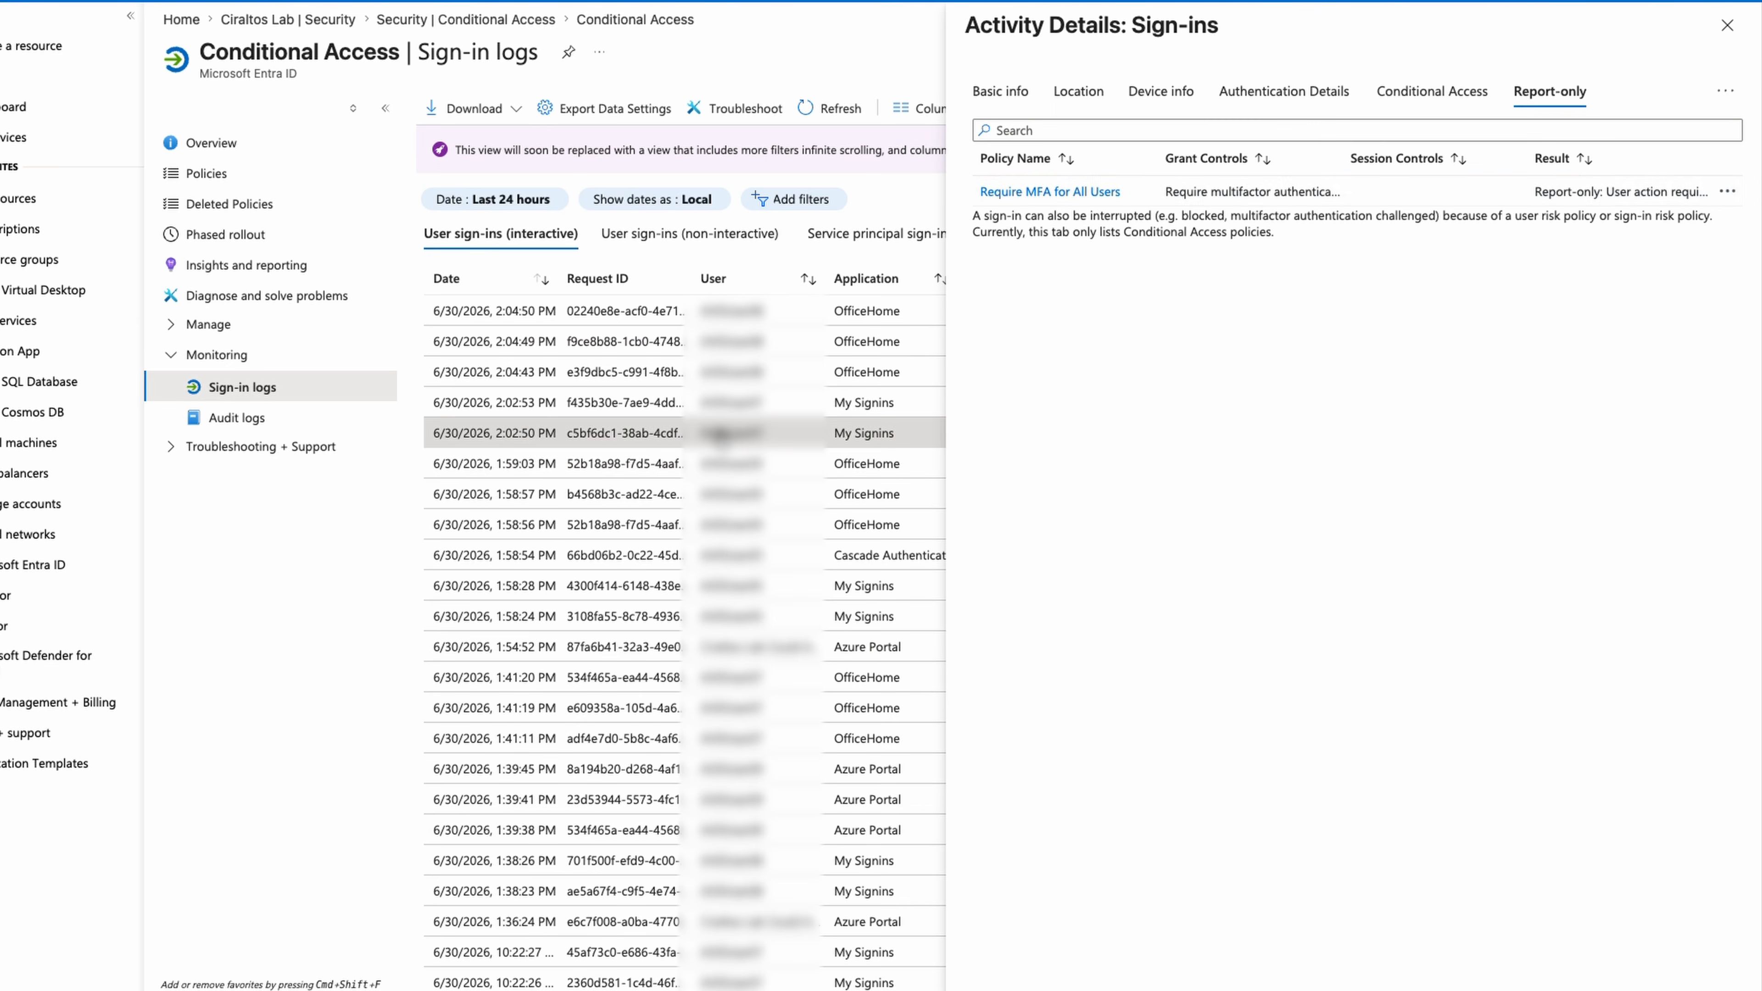
- Examine the report-only policy details and grant controls for the 2:02:50 PM My Signins sign-in
click(1729, 195)
click(1714, 207)
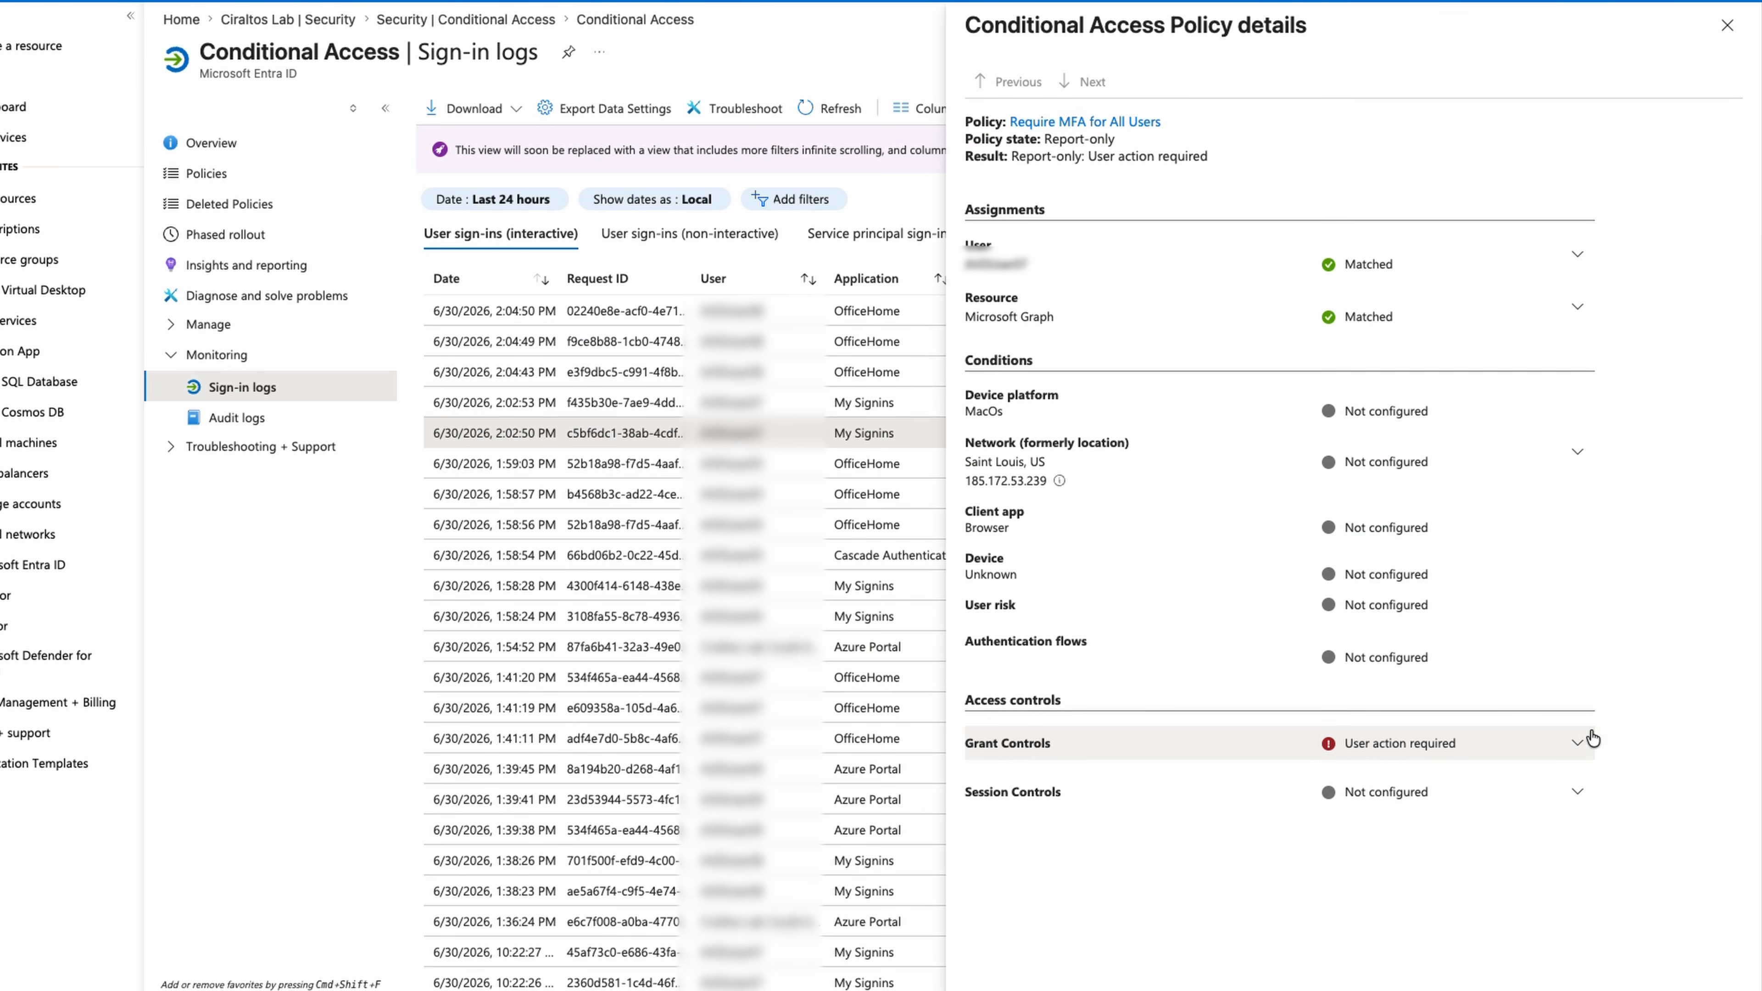
click(1578, 743)
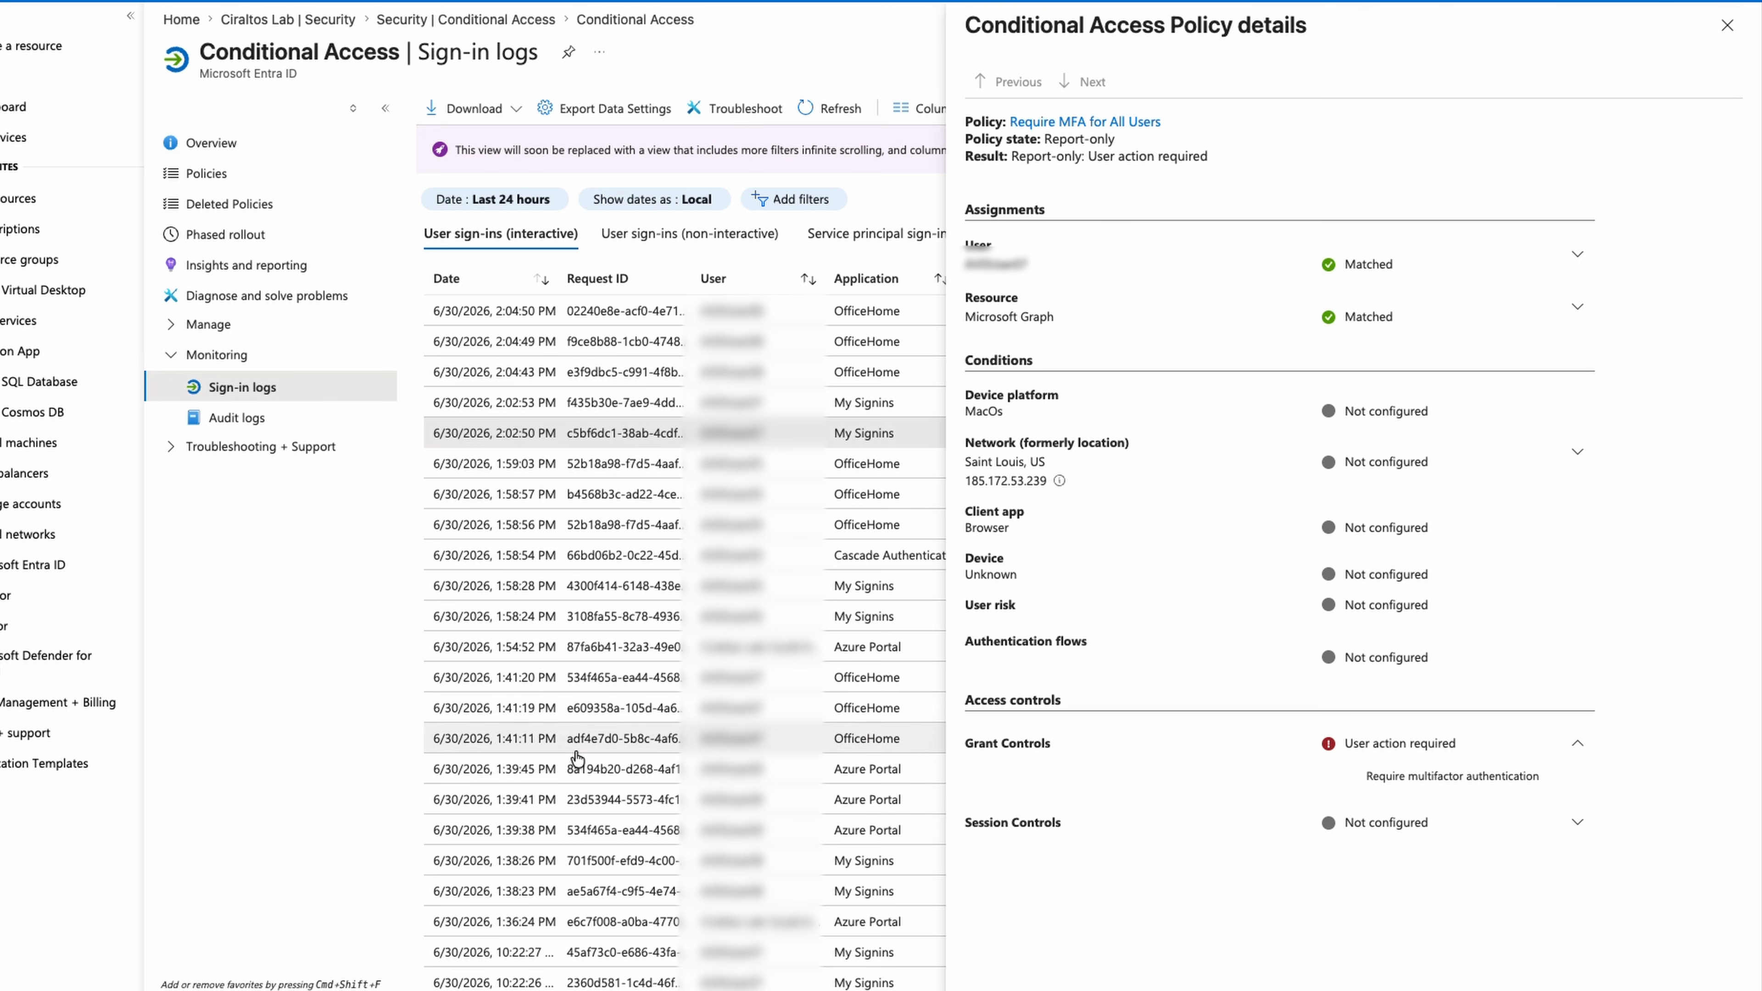
- Open the What if tool for the Conditional Access policies and select Demo User as the user to test
click(273, 183)
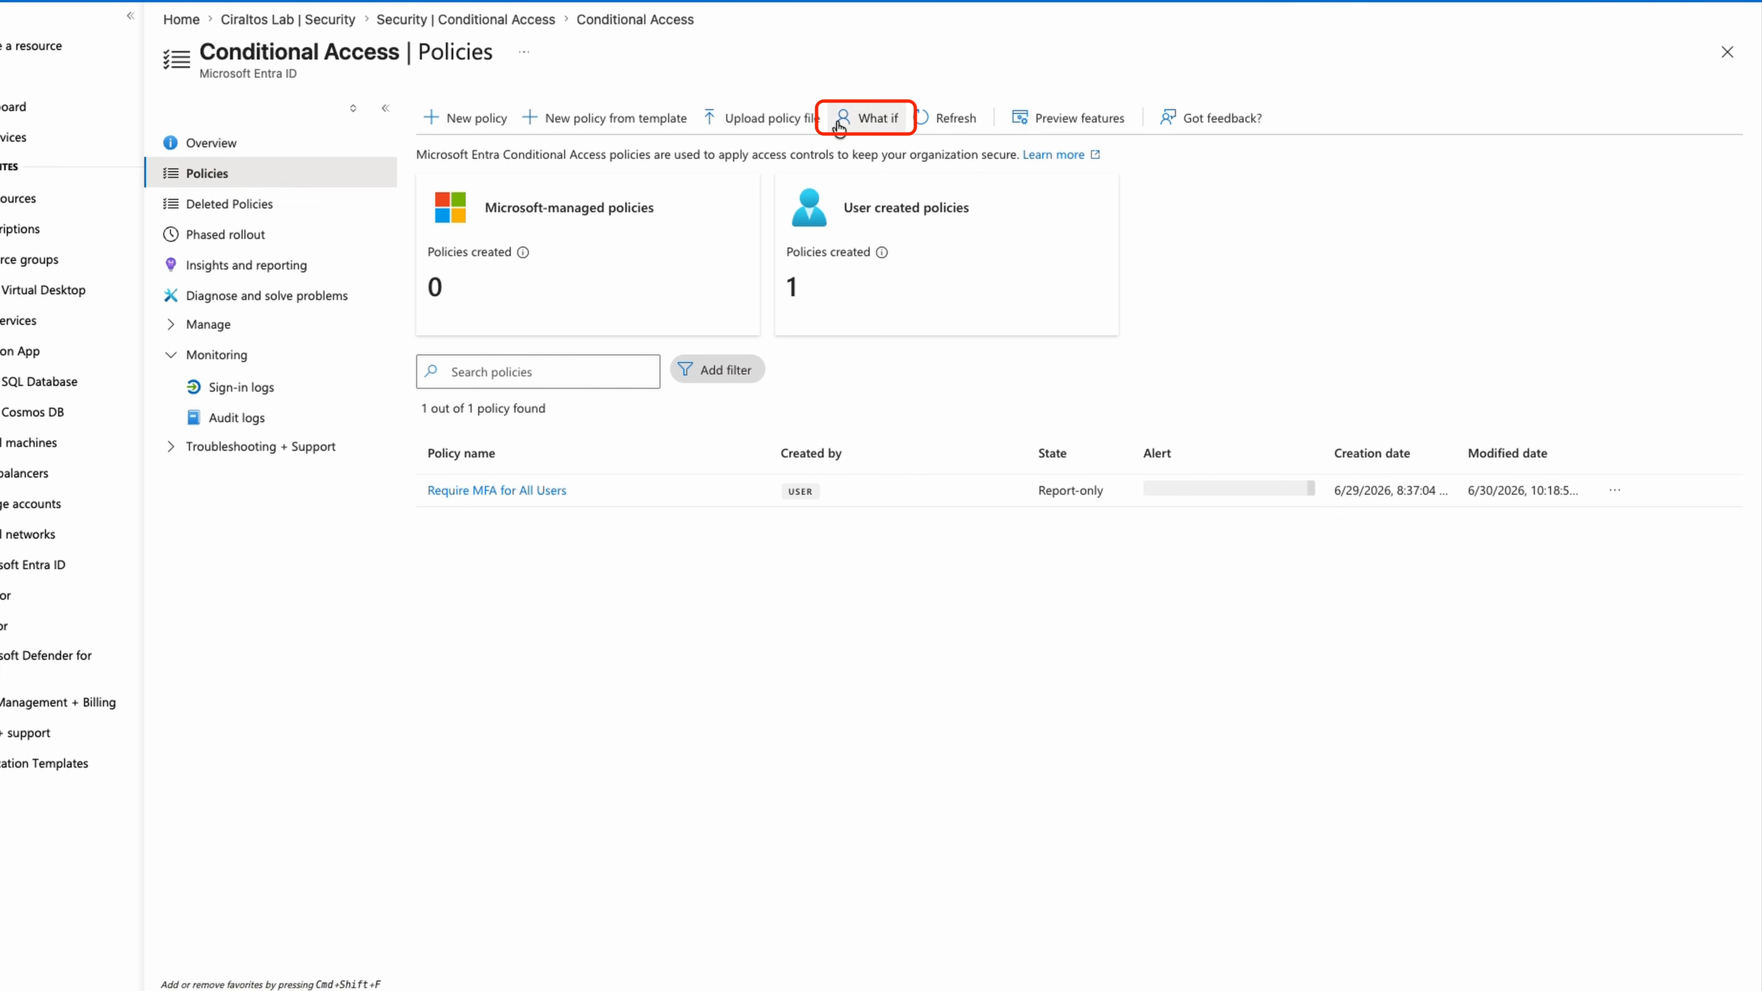
click(868, 118)
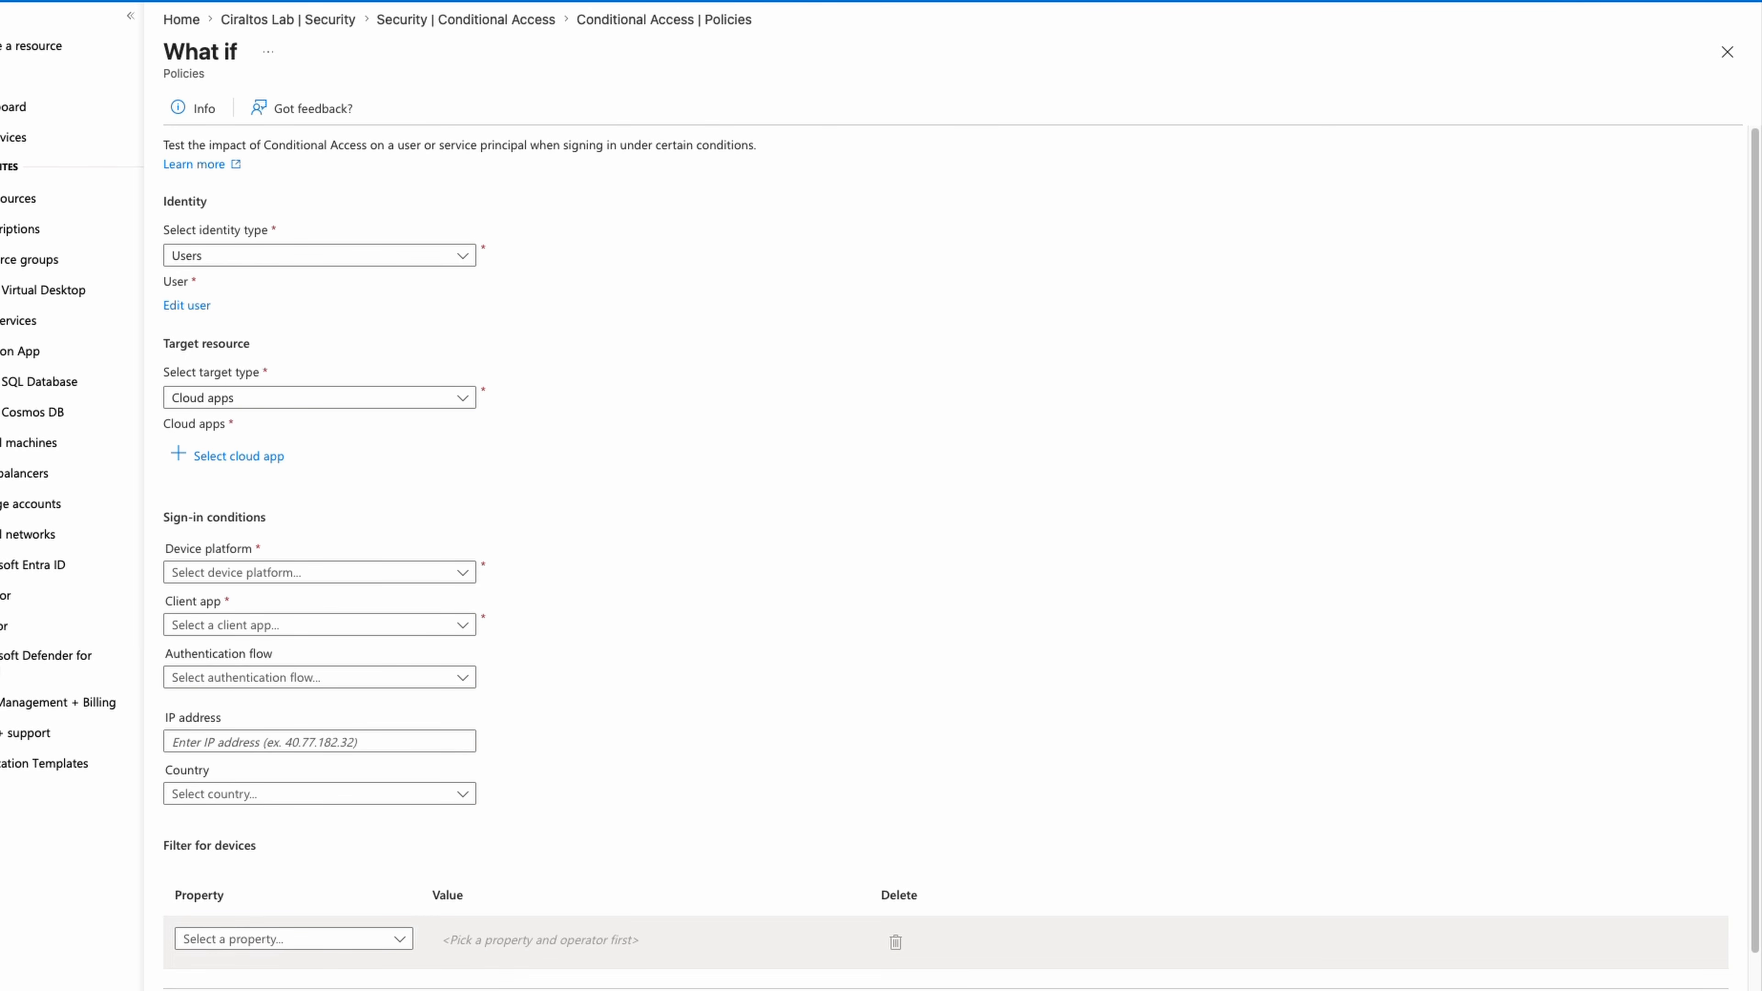
click(468, 255)
click(468, 254)
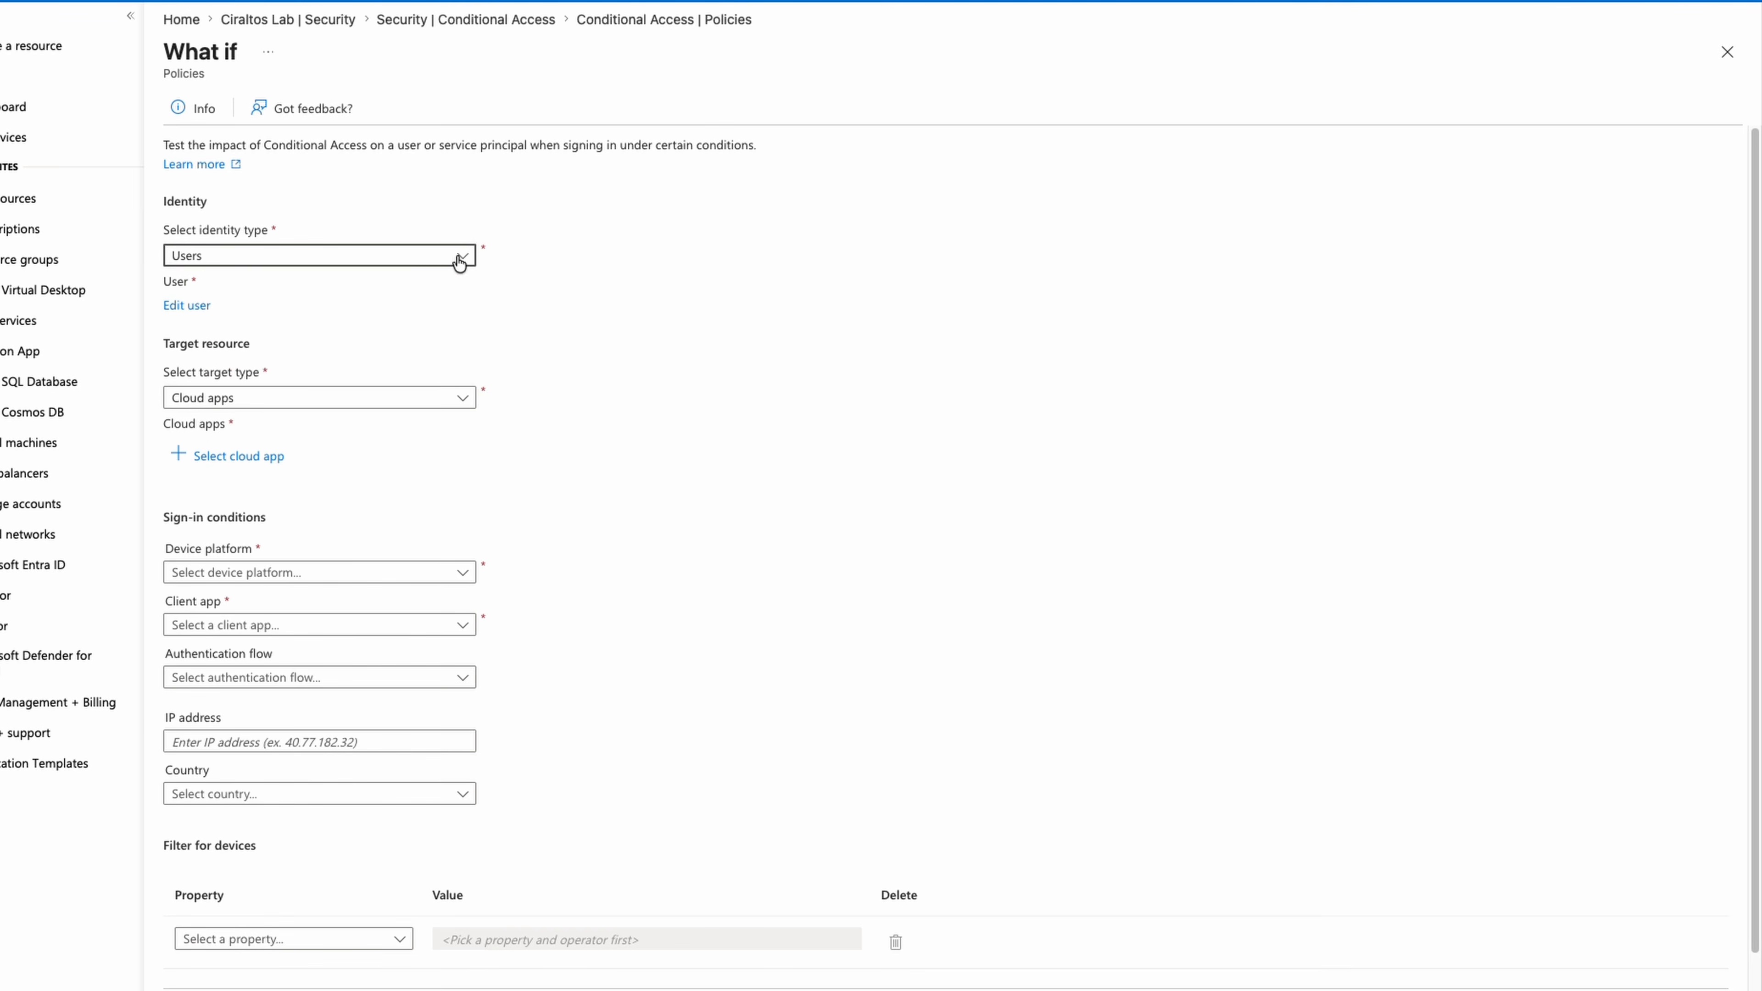
click(187, 304)
text(de)
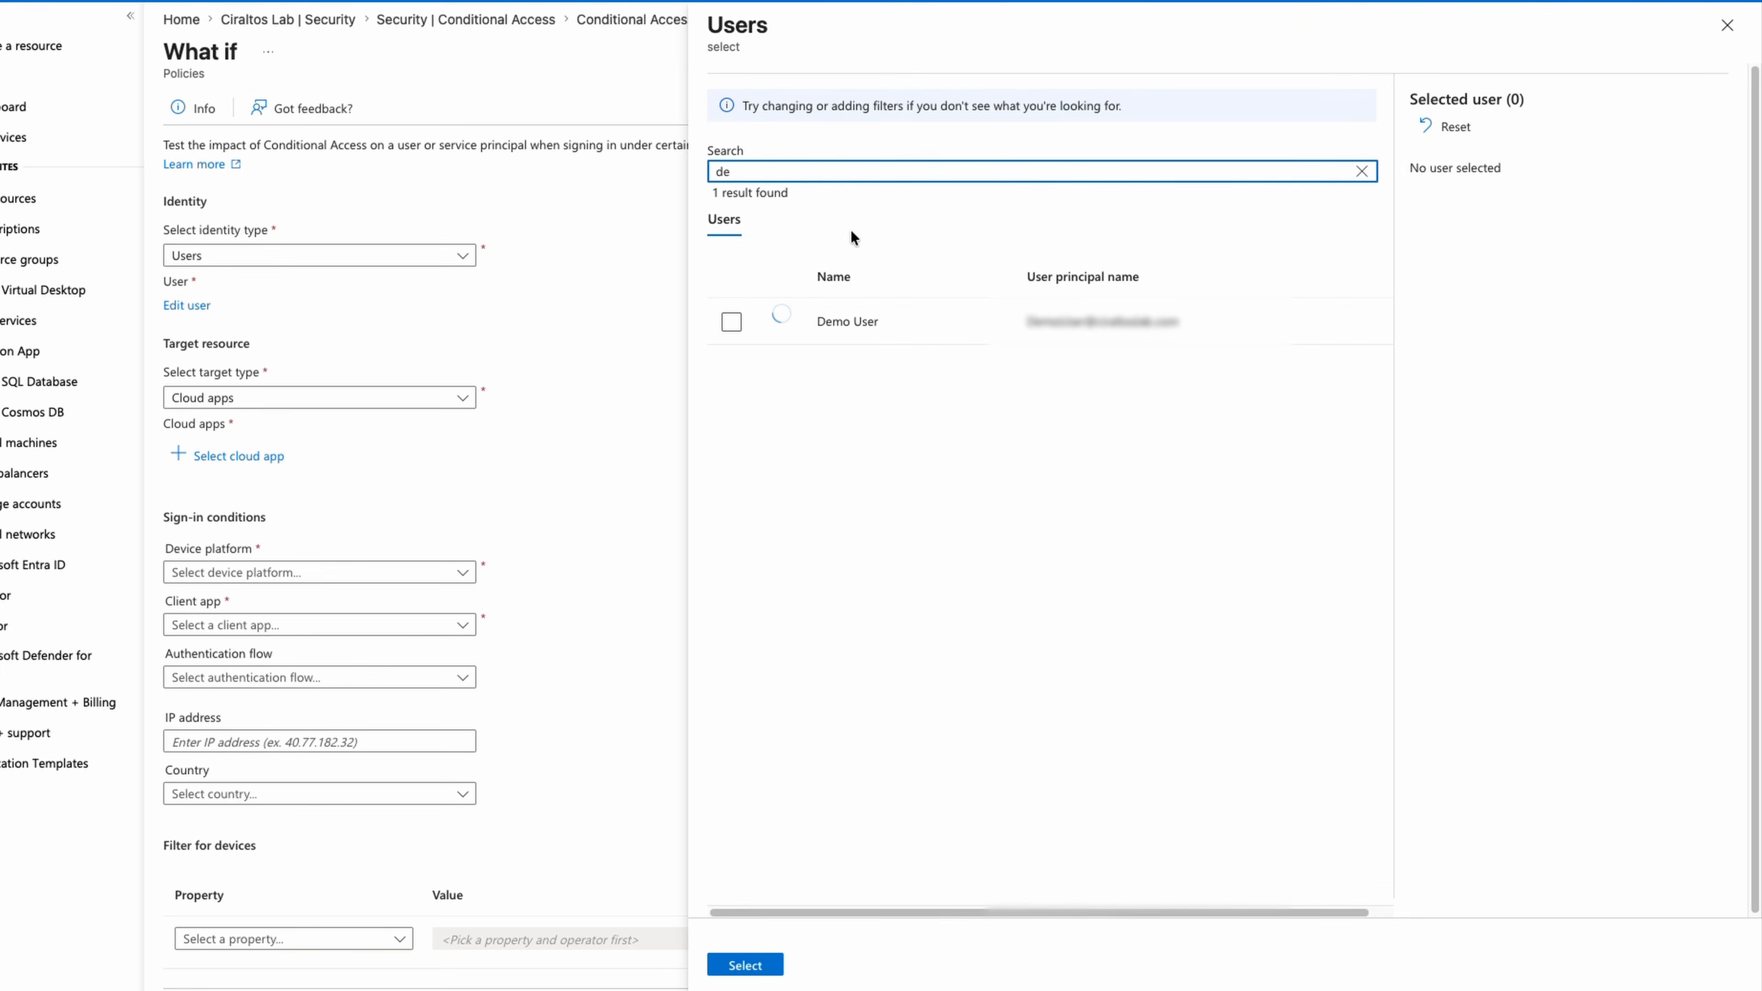
click(731, 321)
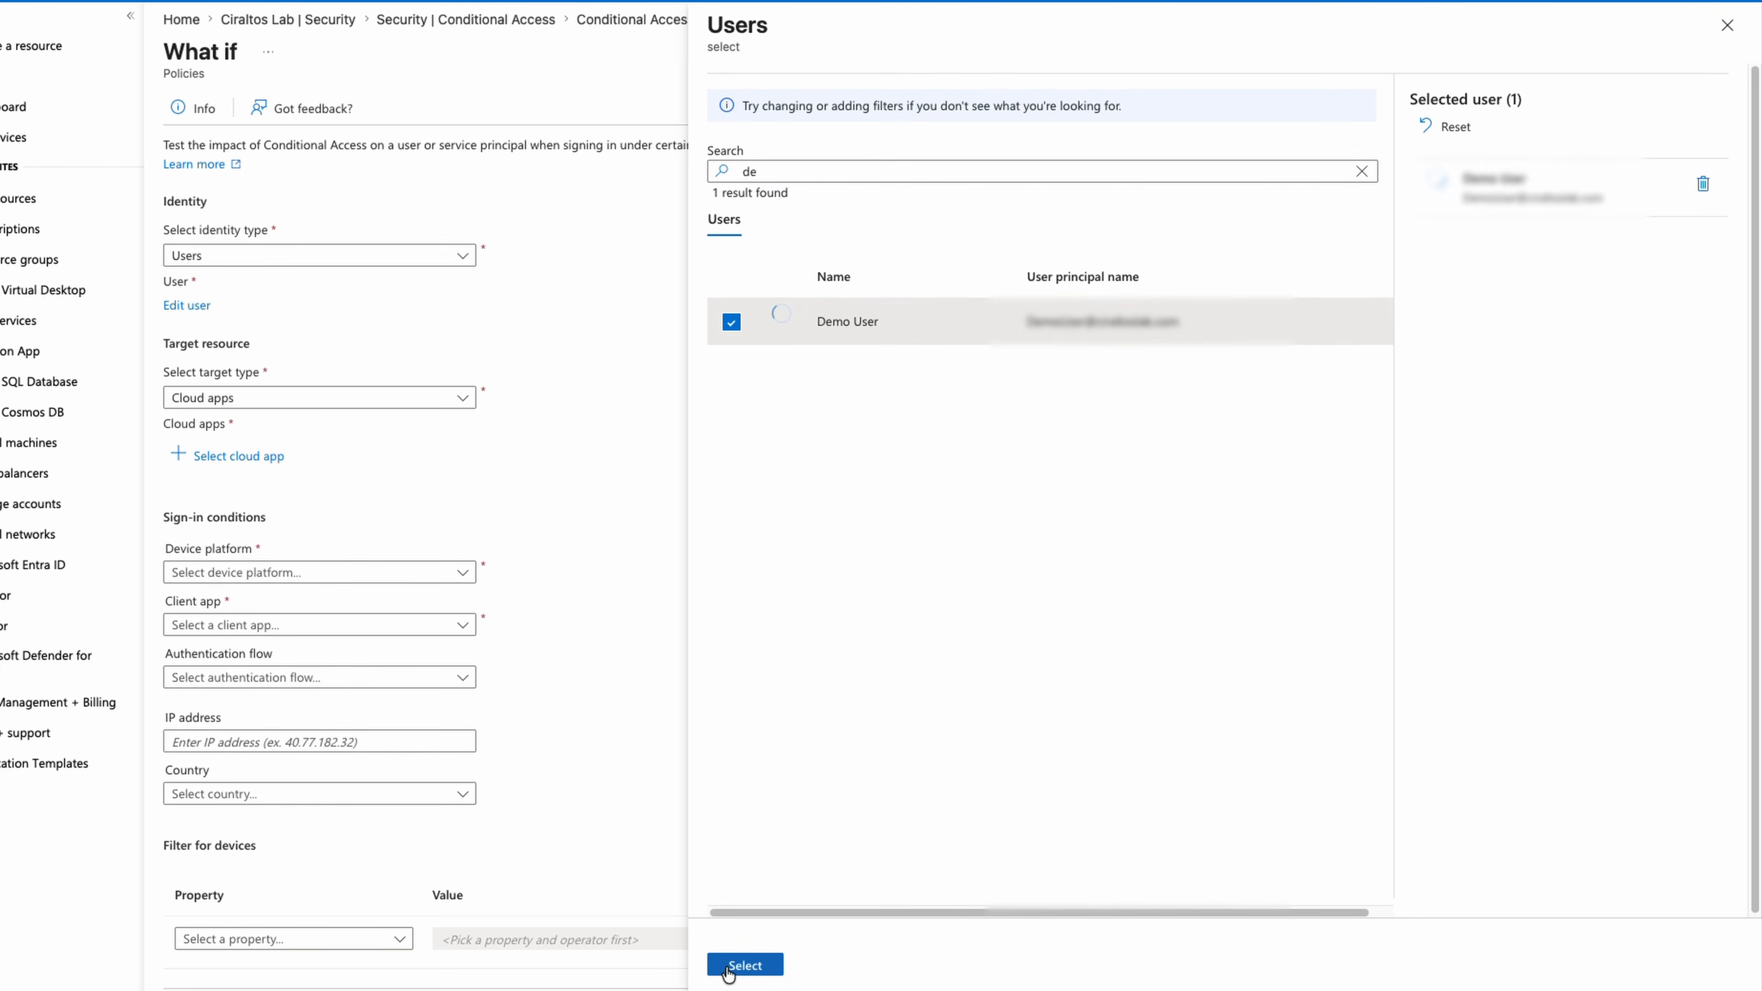
click(742, 966)
- Keep Cloud apps as the What if target type and choose My Profile as the cloud app
click(465, 421)
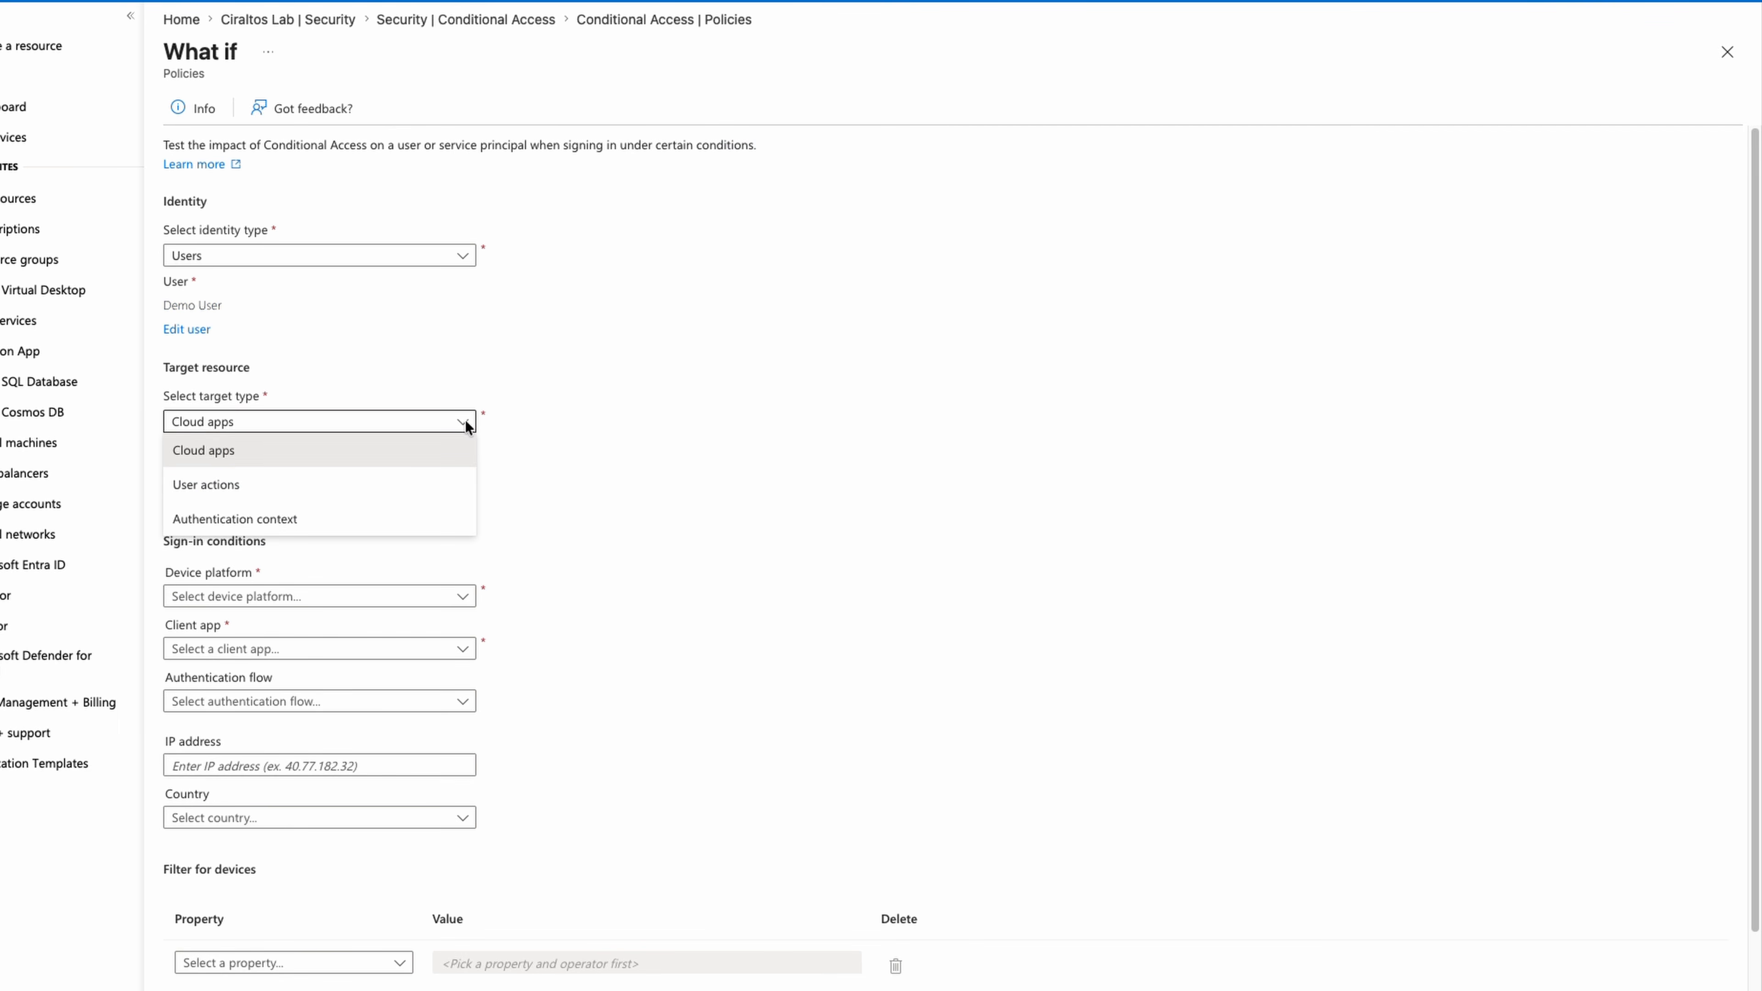
click(465, 422)
click(271, 481)
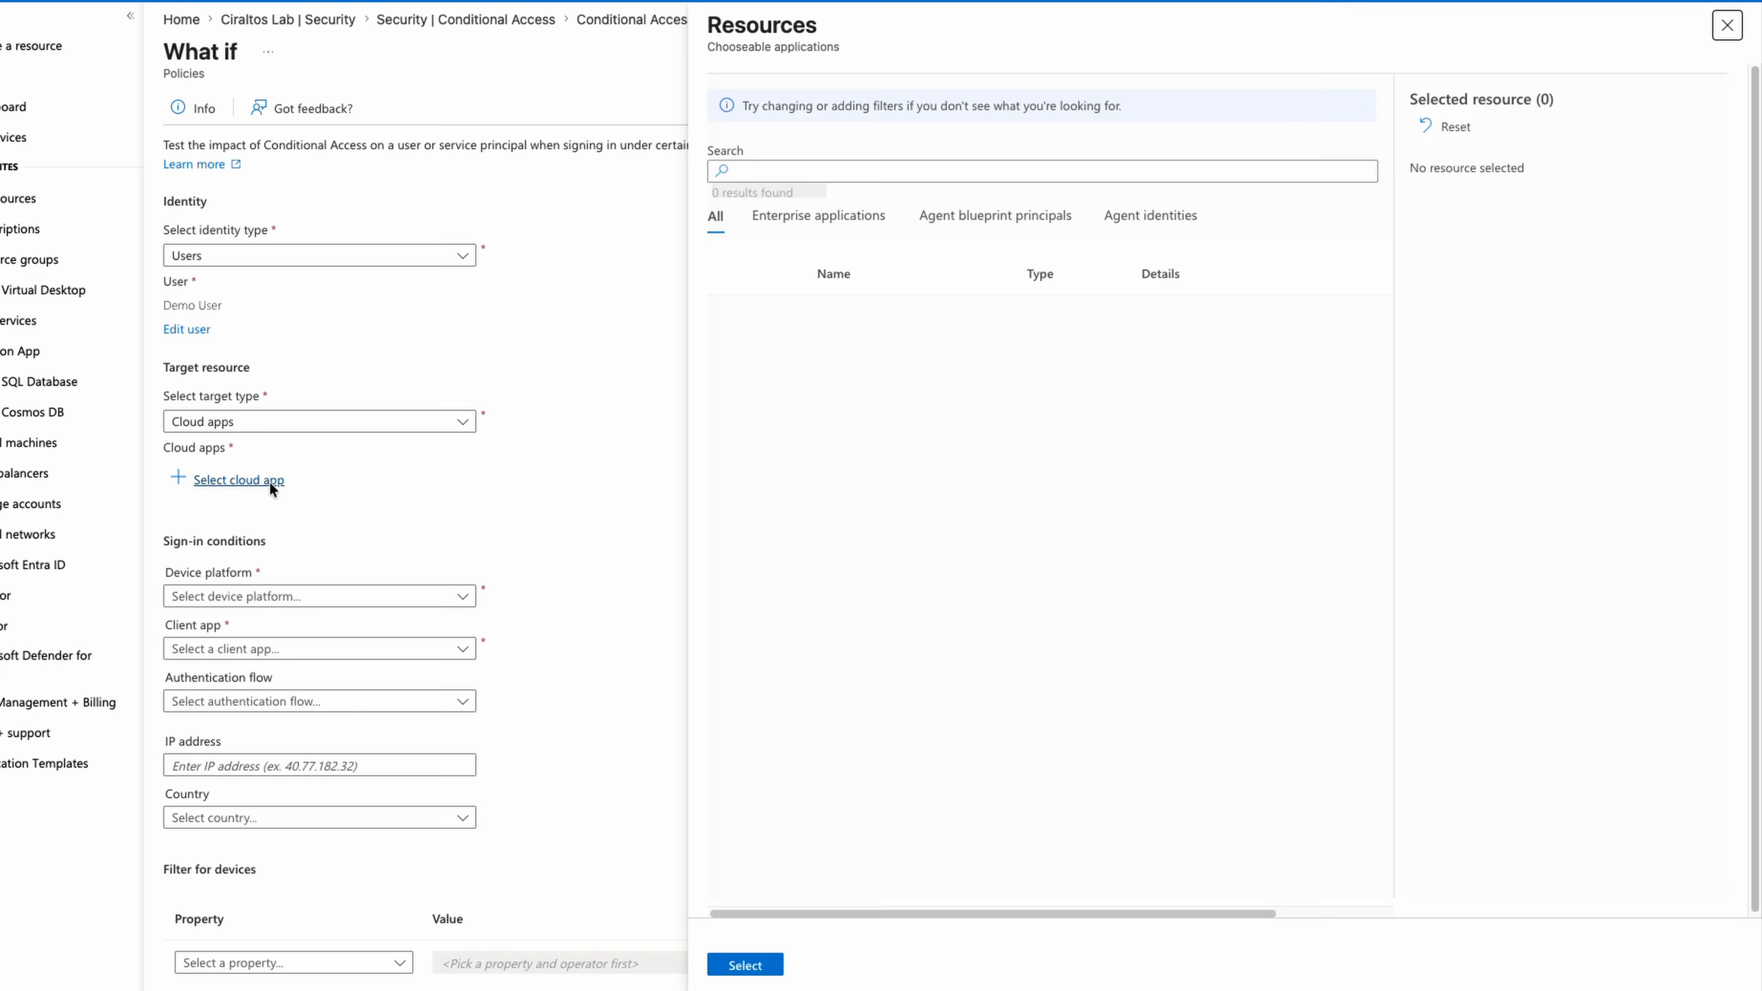
text(my p)
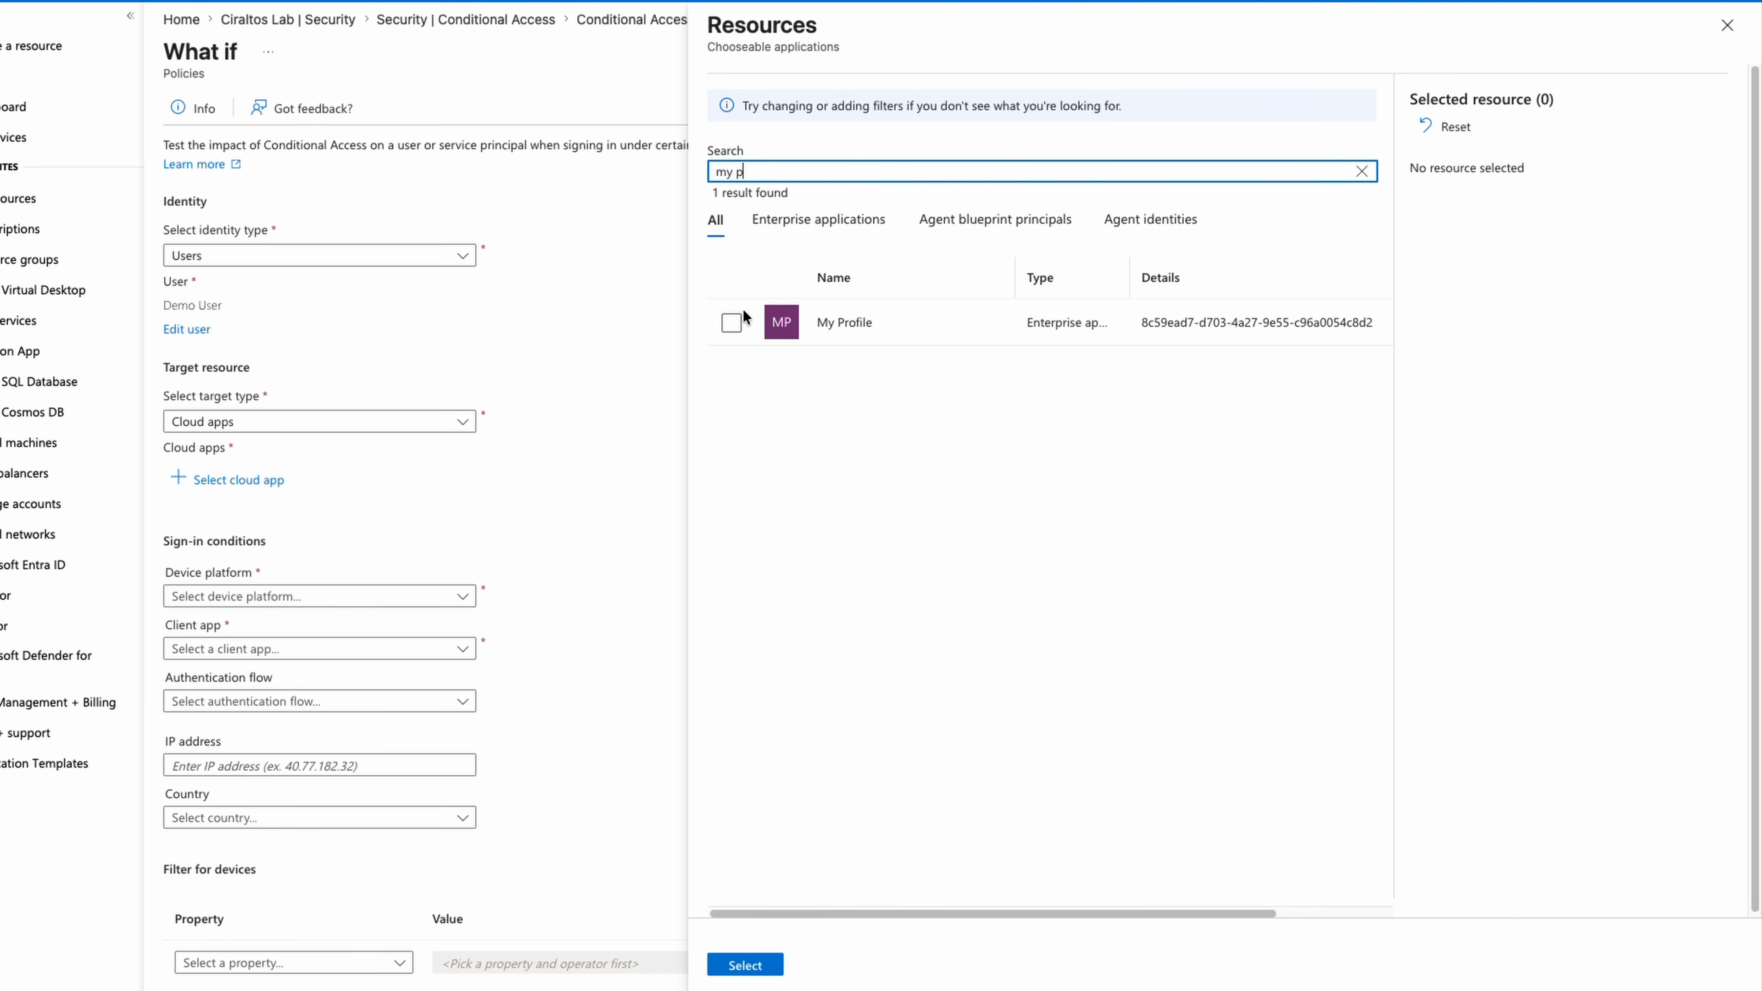
click(734, 321)
click(761, 965)
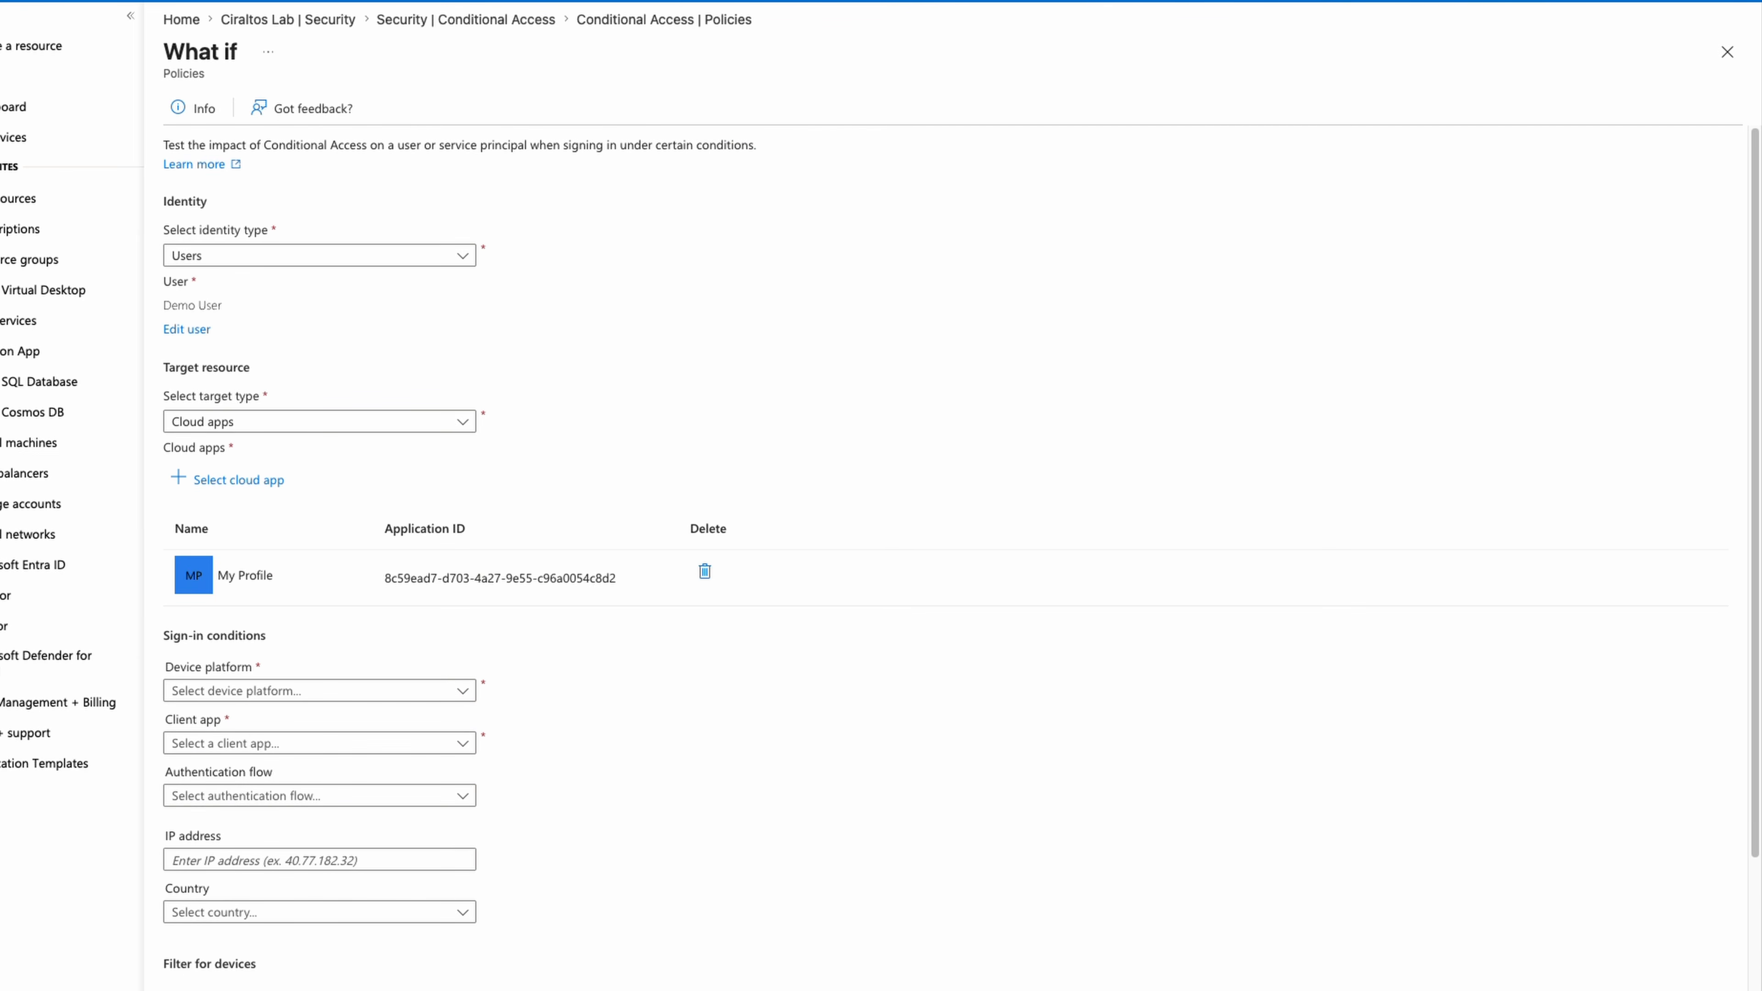
- Set the What if sign-in conditions to the Windows device platform and the Browser client app
scroll(941, 729, down, 2)
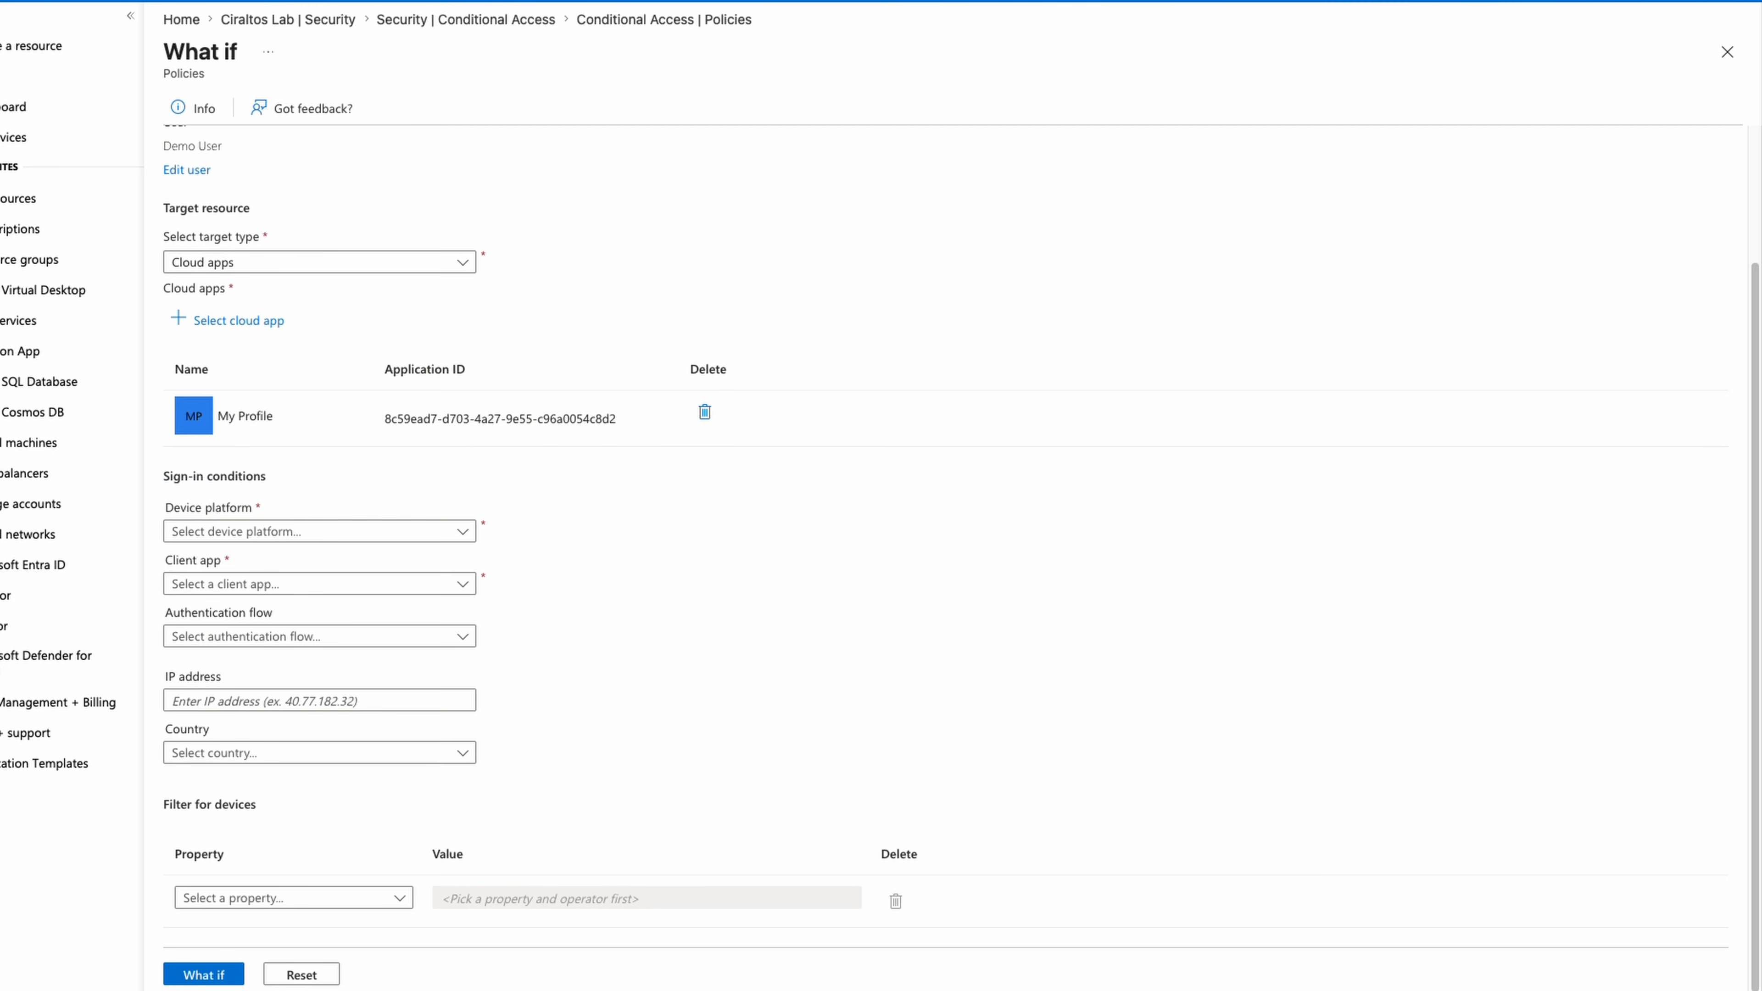
click(464, 532)
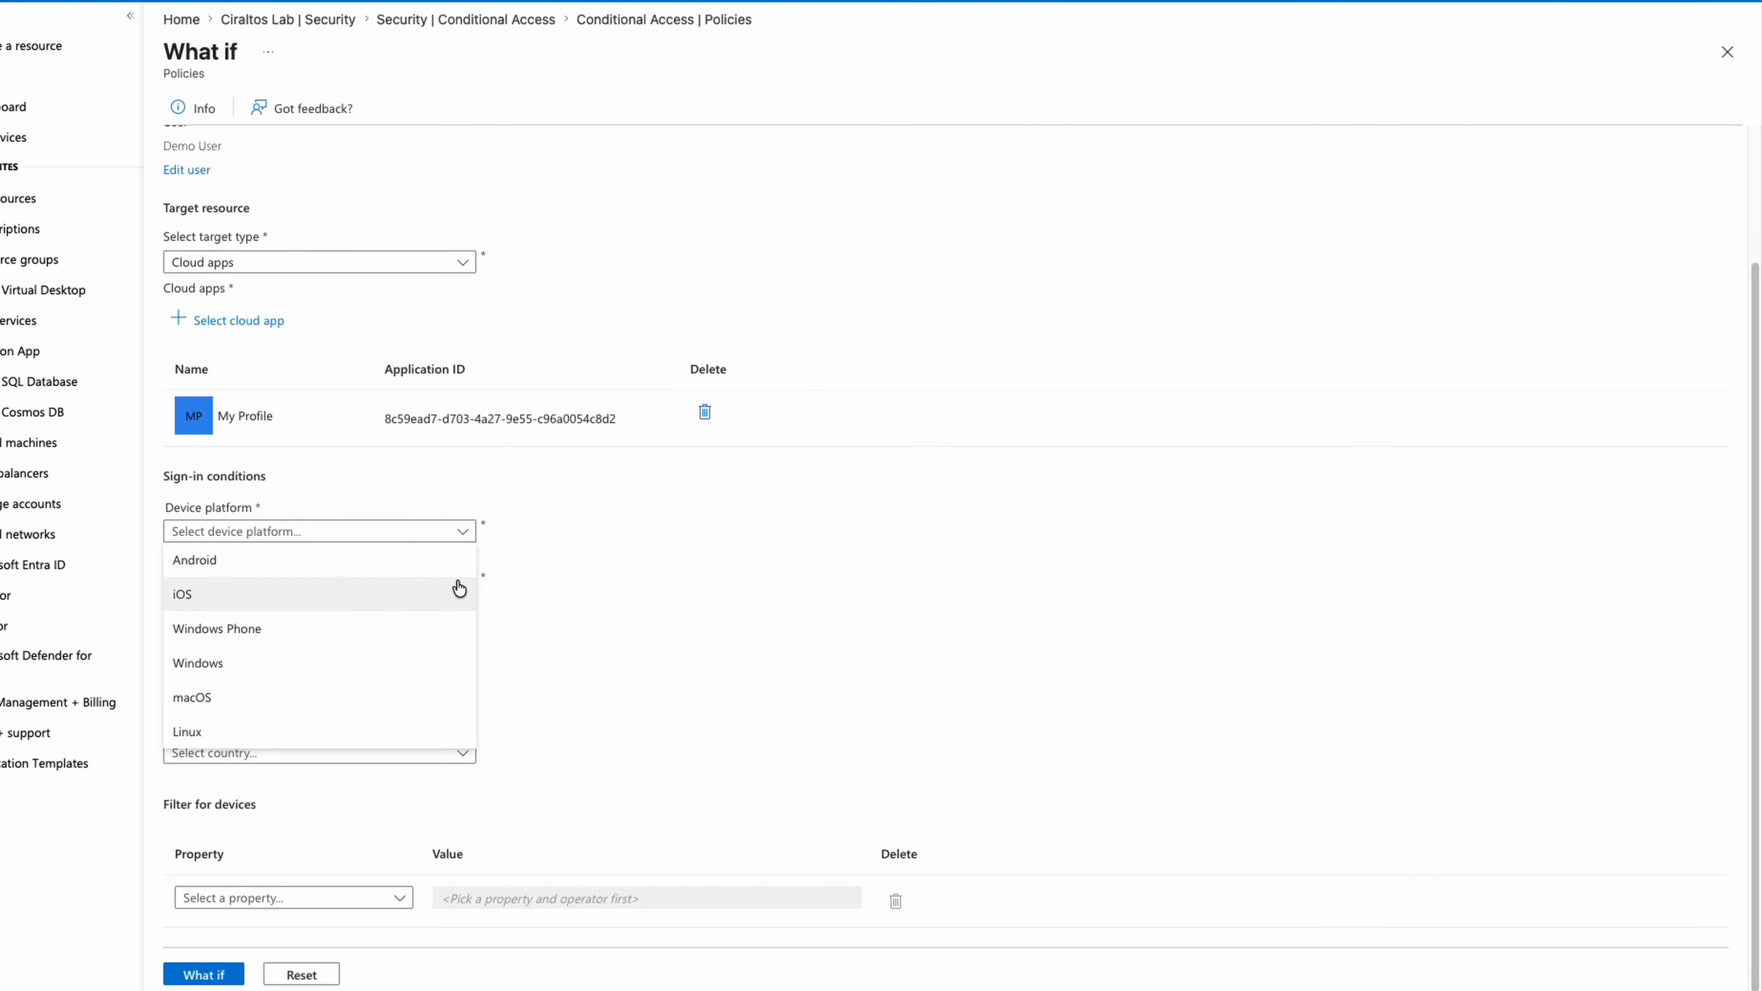
click(444, 662)
click(462, 584)
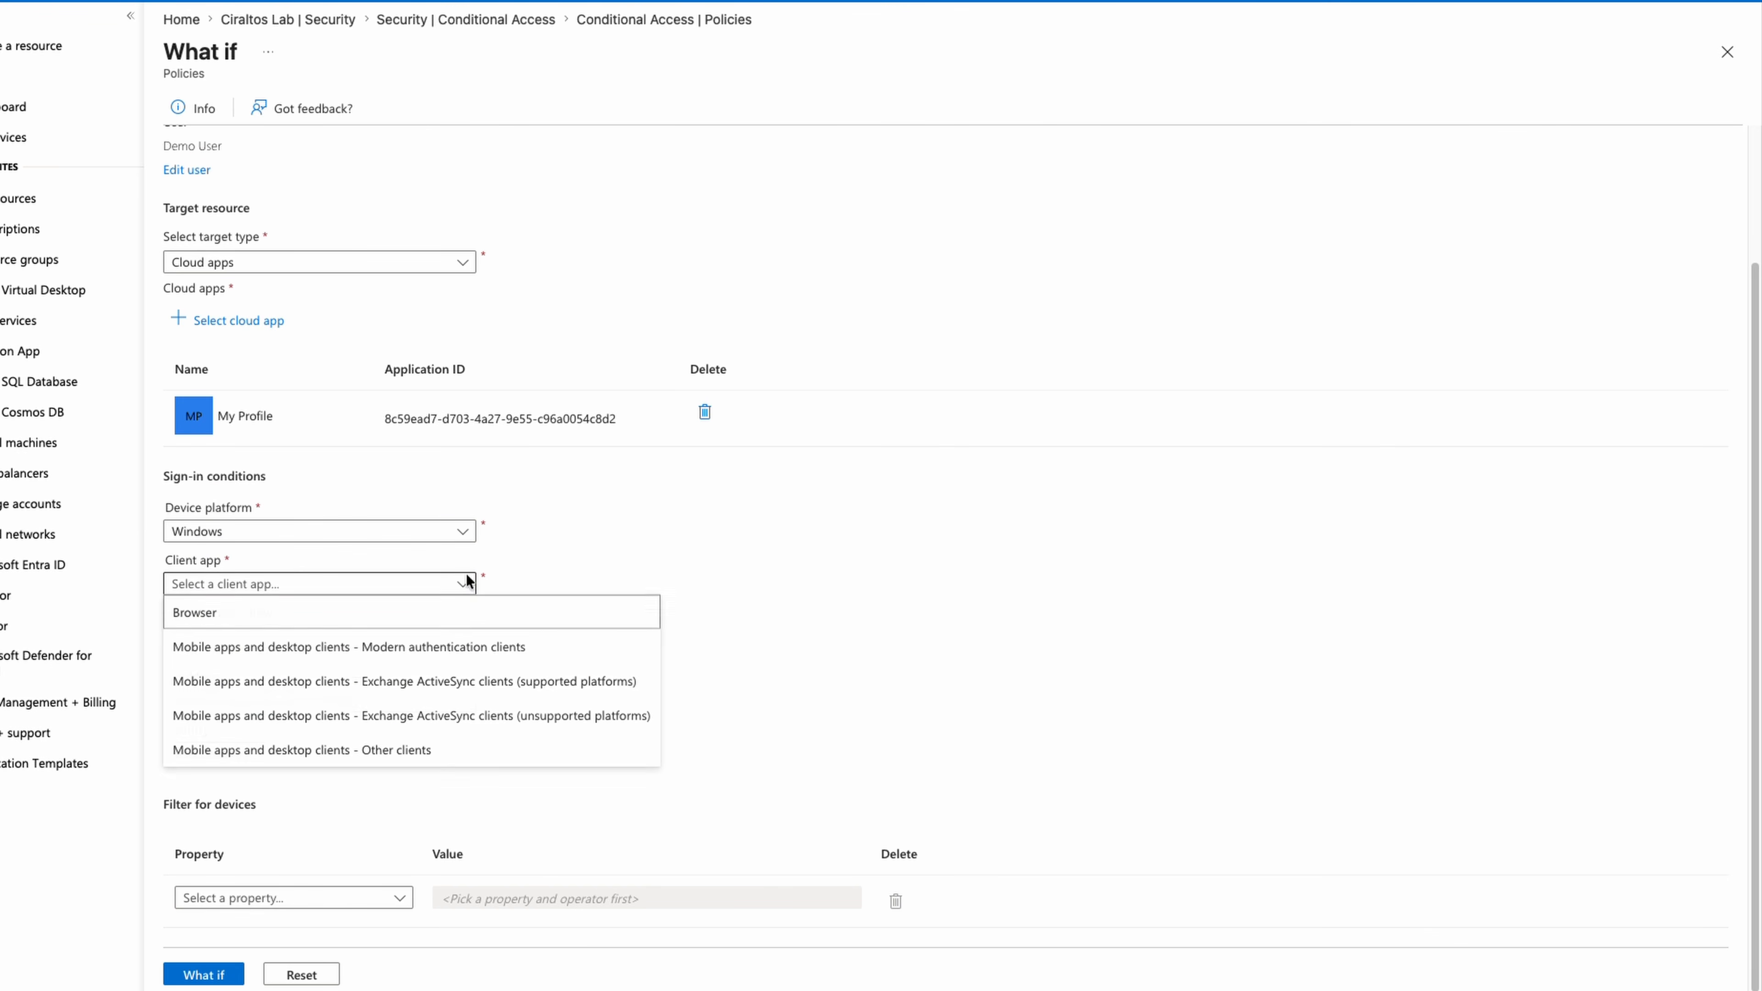
click(460, 608)
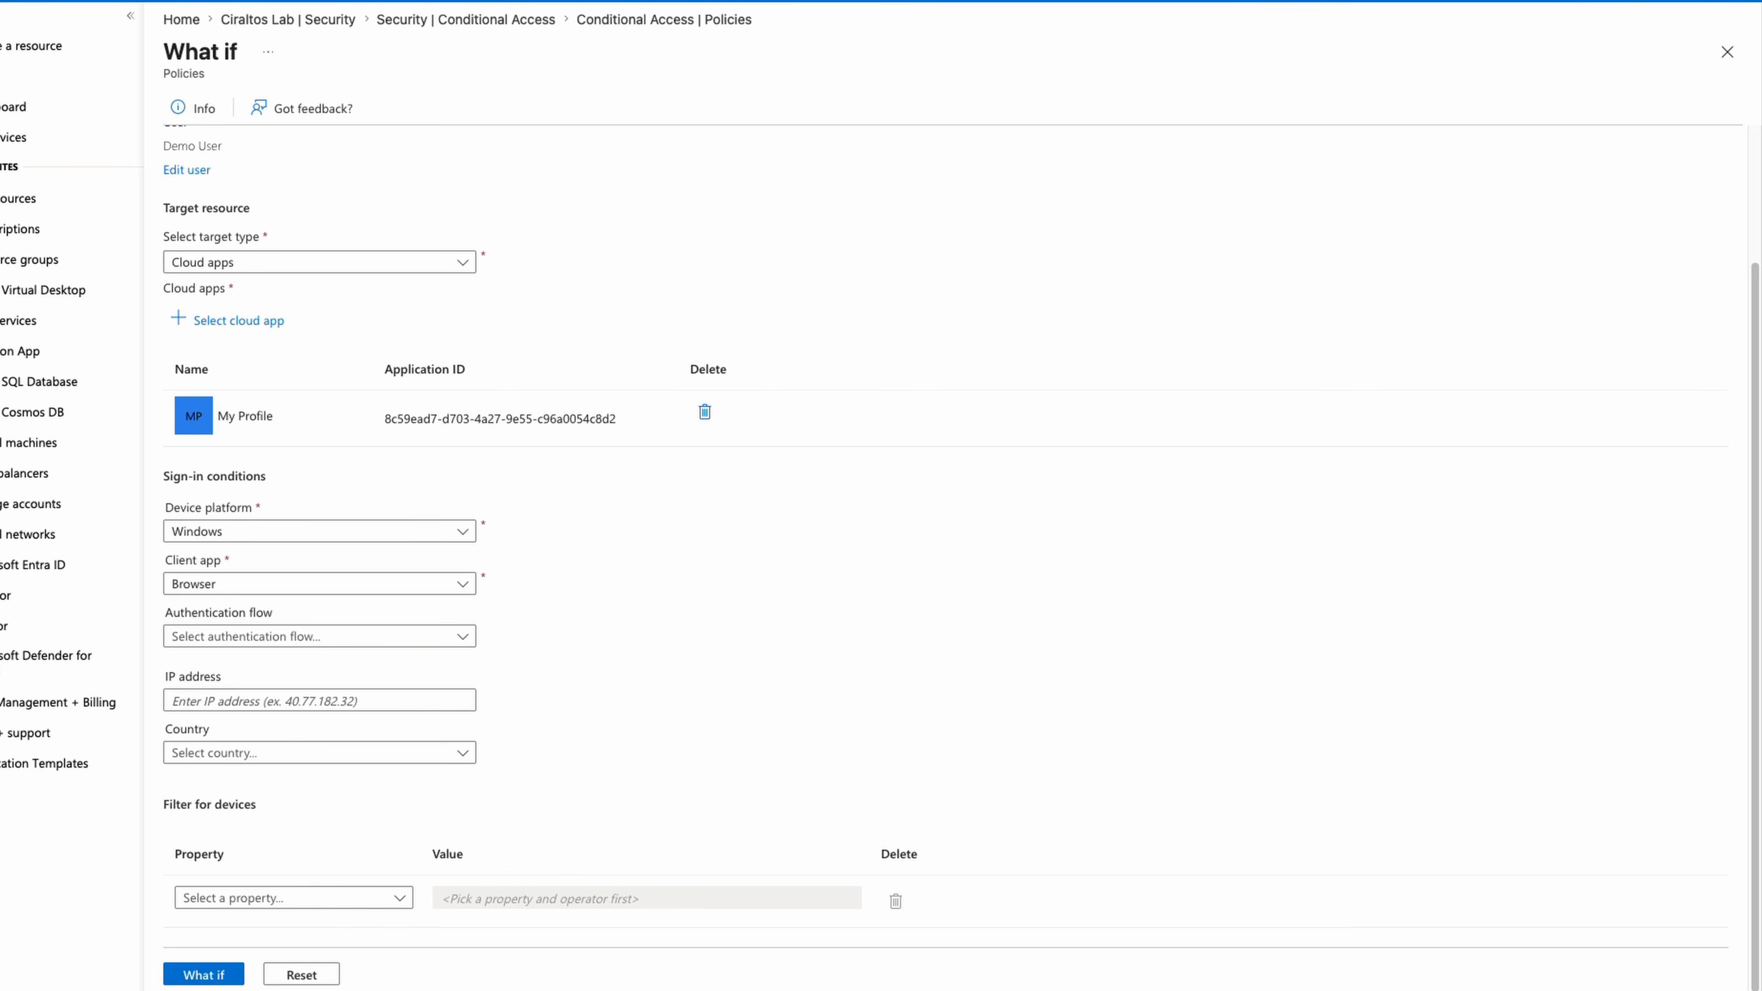
- Run the What if evaluation and examine the policies that will apply and those that will not apply
click(210, 974)
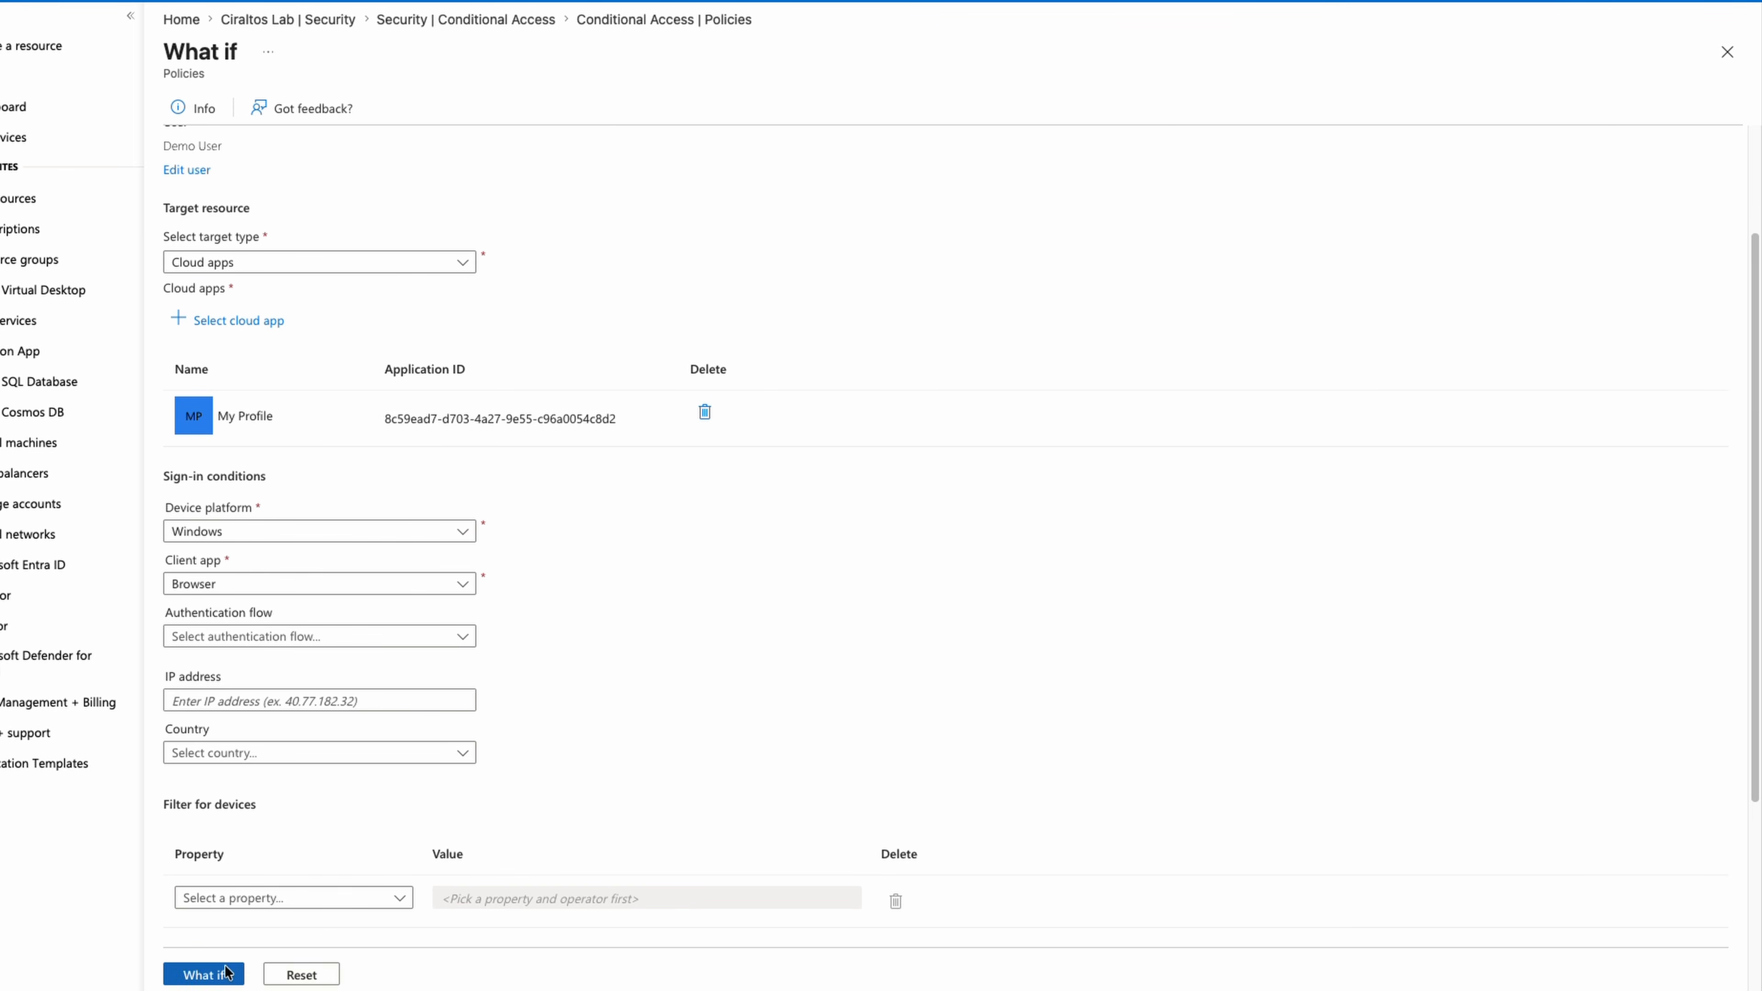
scroll(225, 968, down, 4)
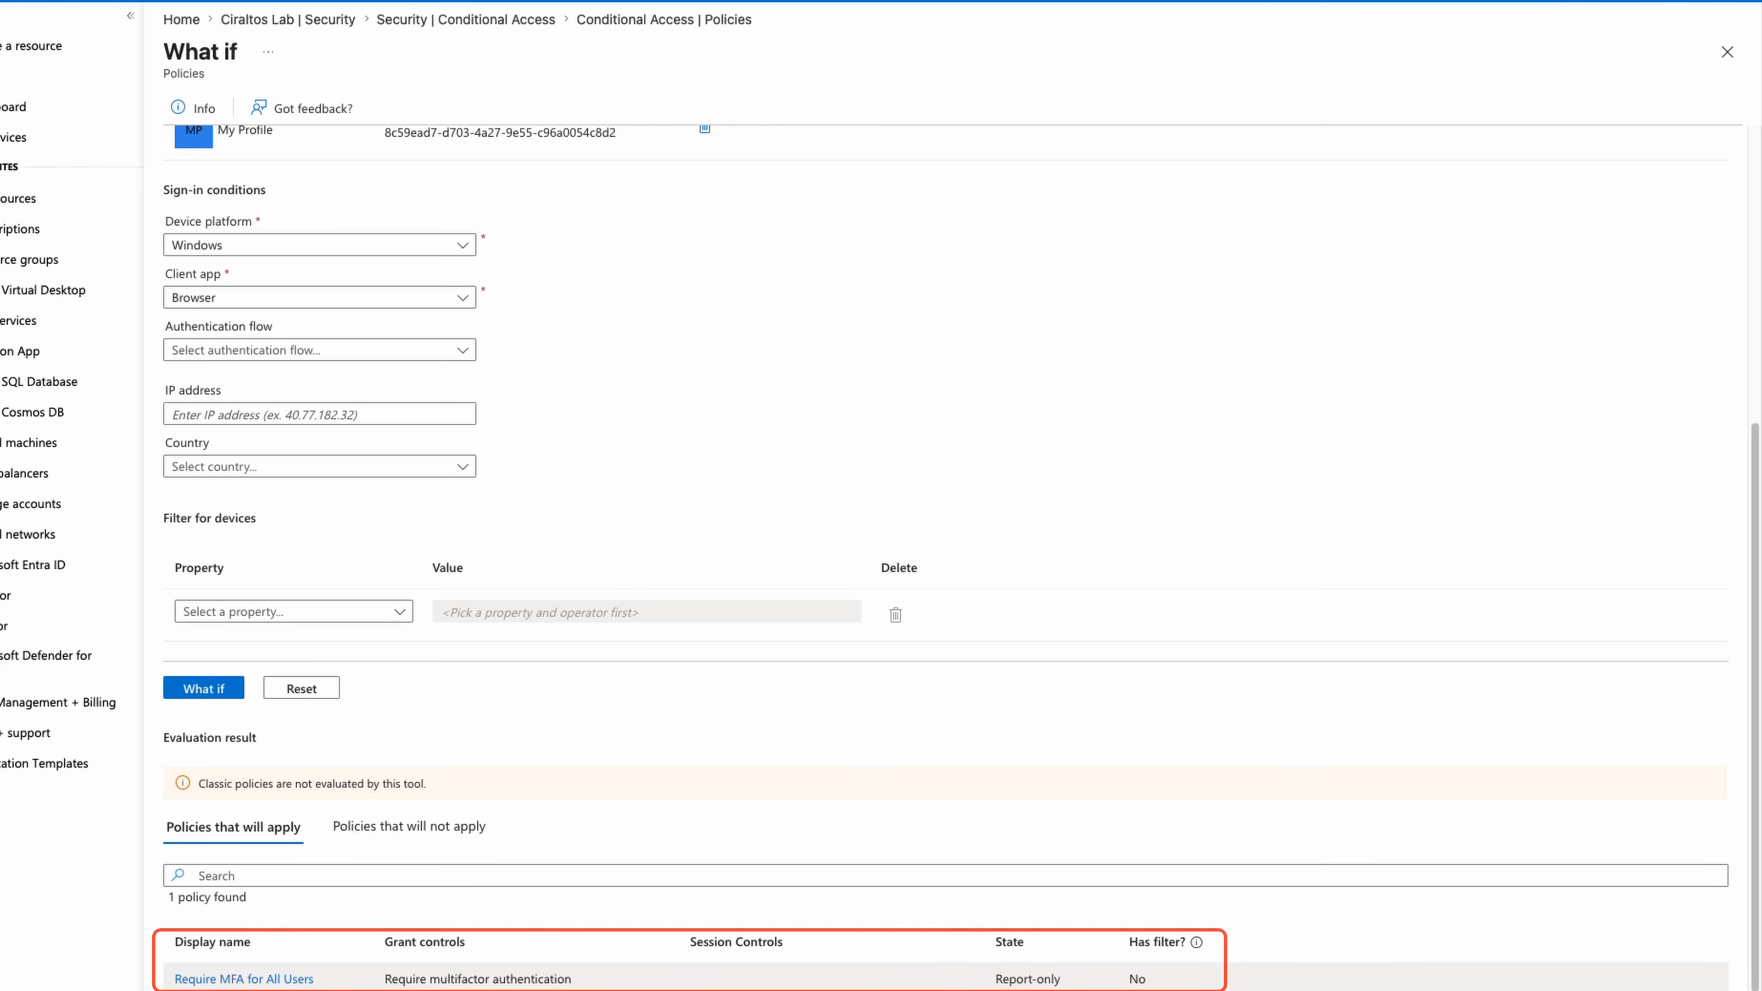
click(465, 831)
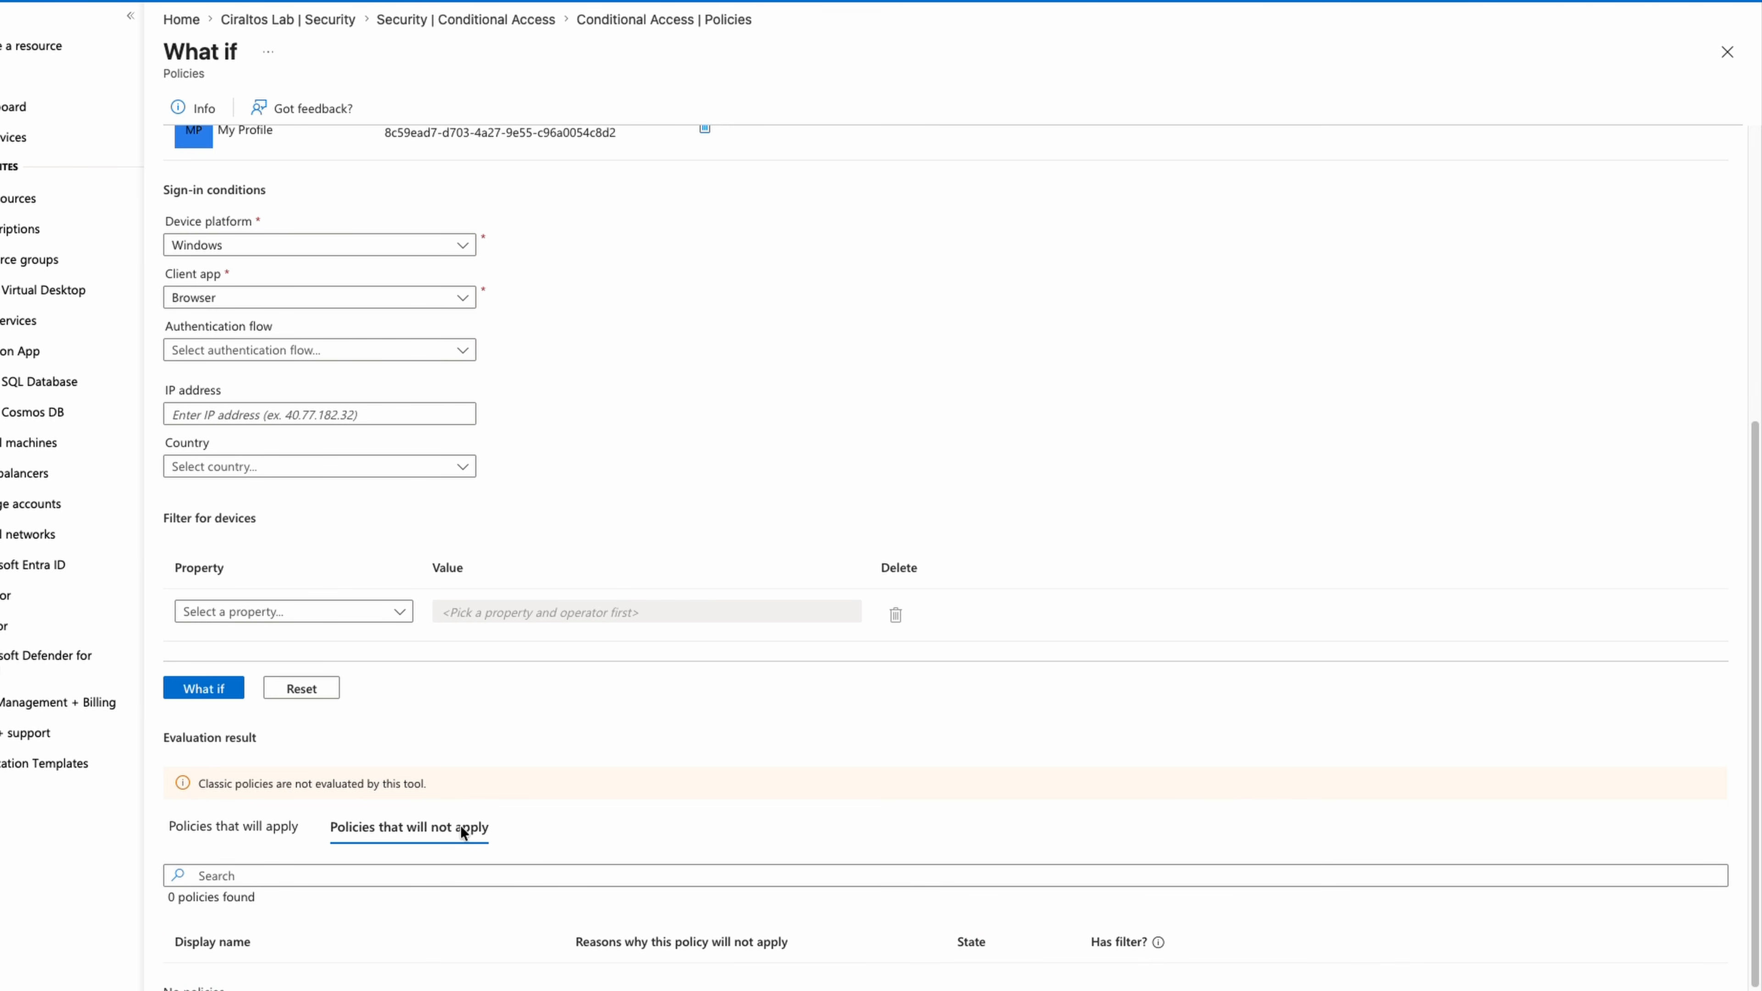
scroll(478, 930, down, 1)
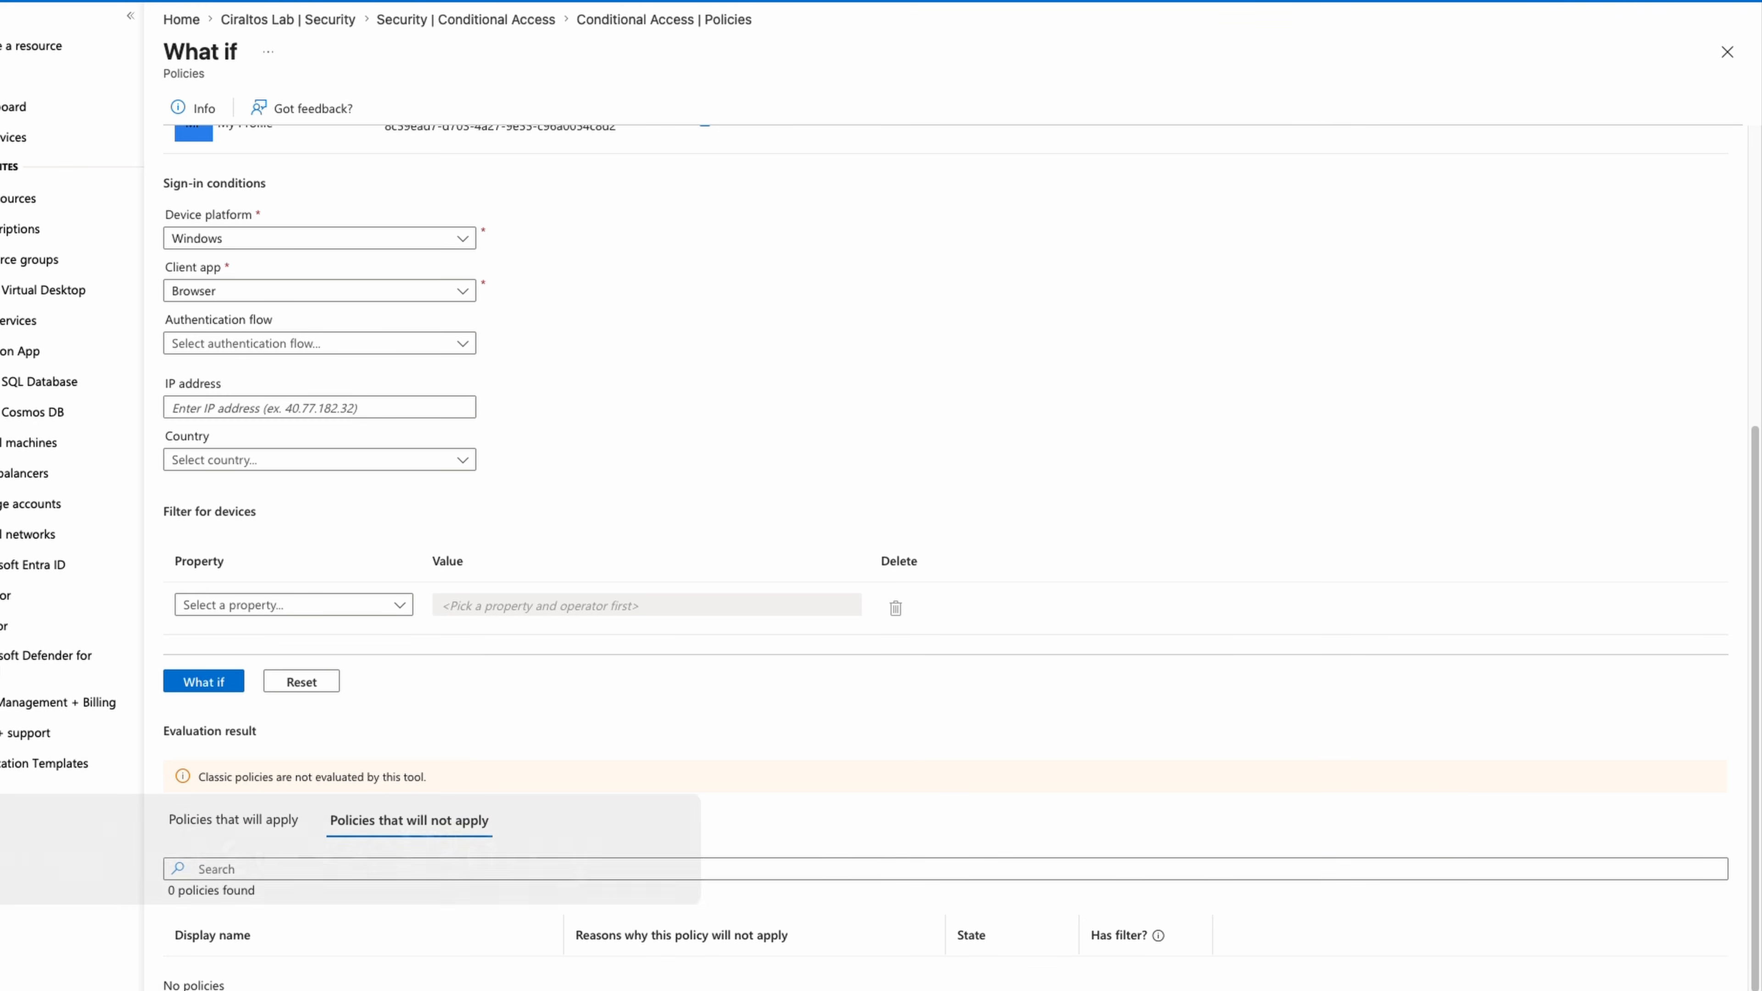
- Close What if, open the Require MFA for All Users policy for editing, switch it to On and save it
click(1727, 53)
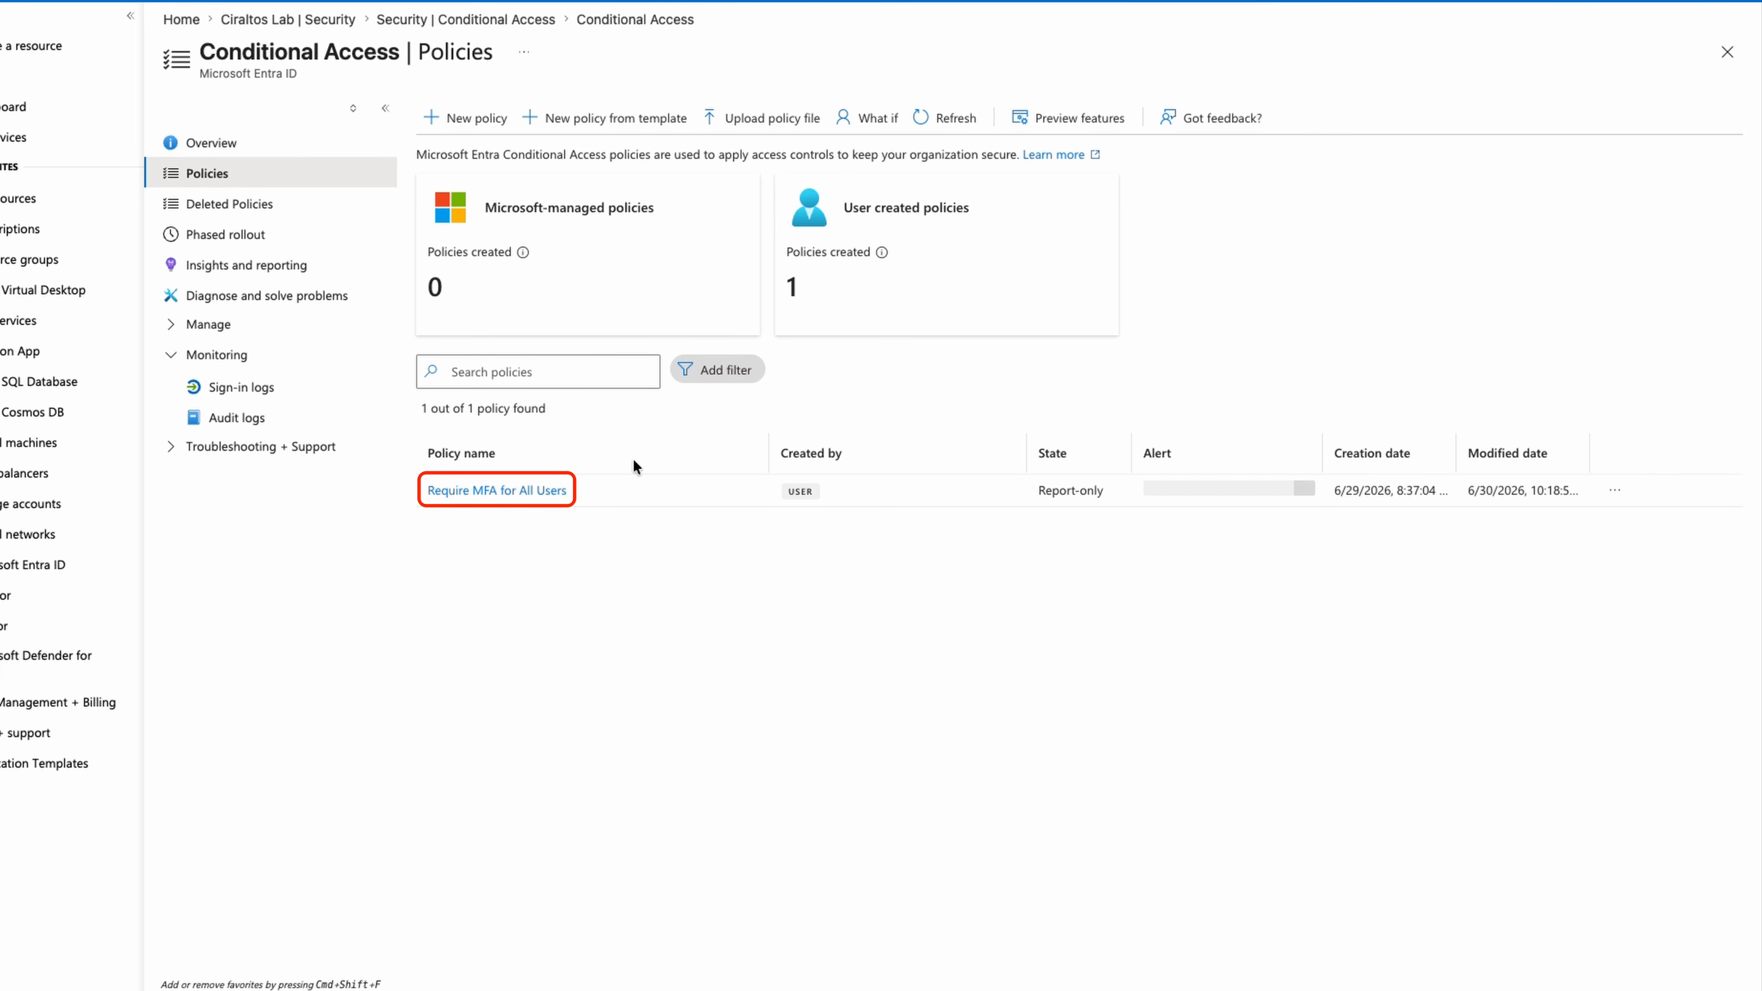
click(552, 490)
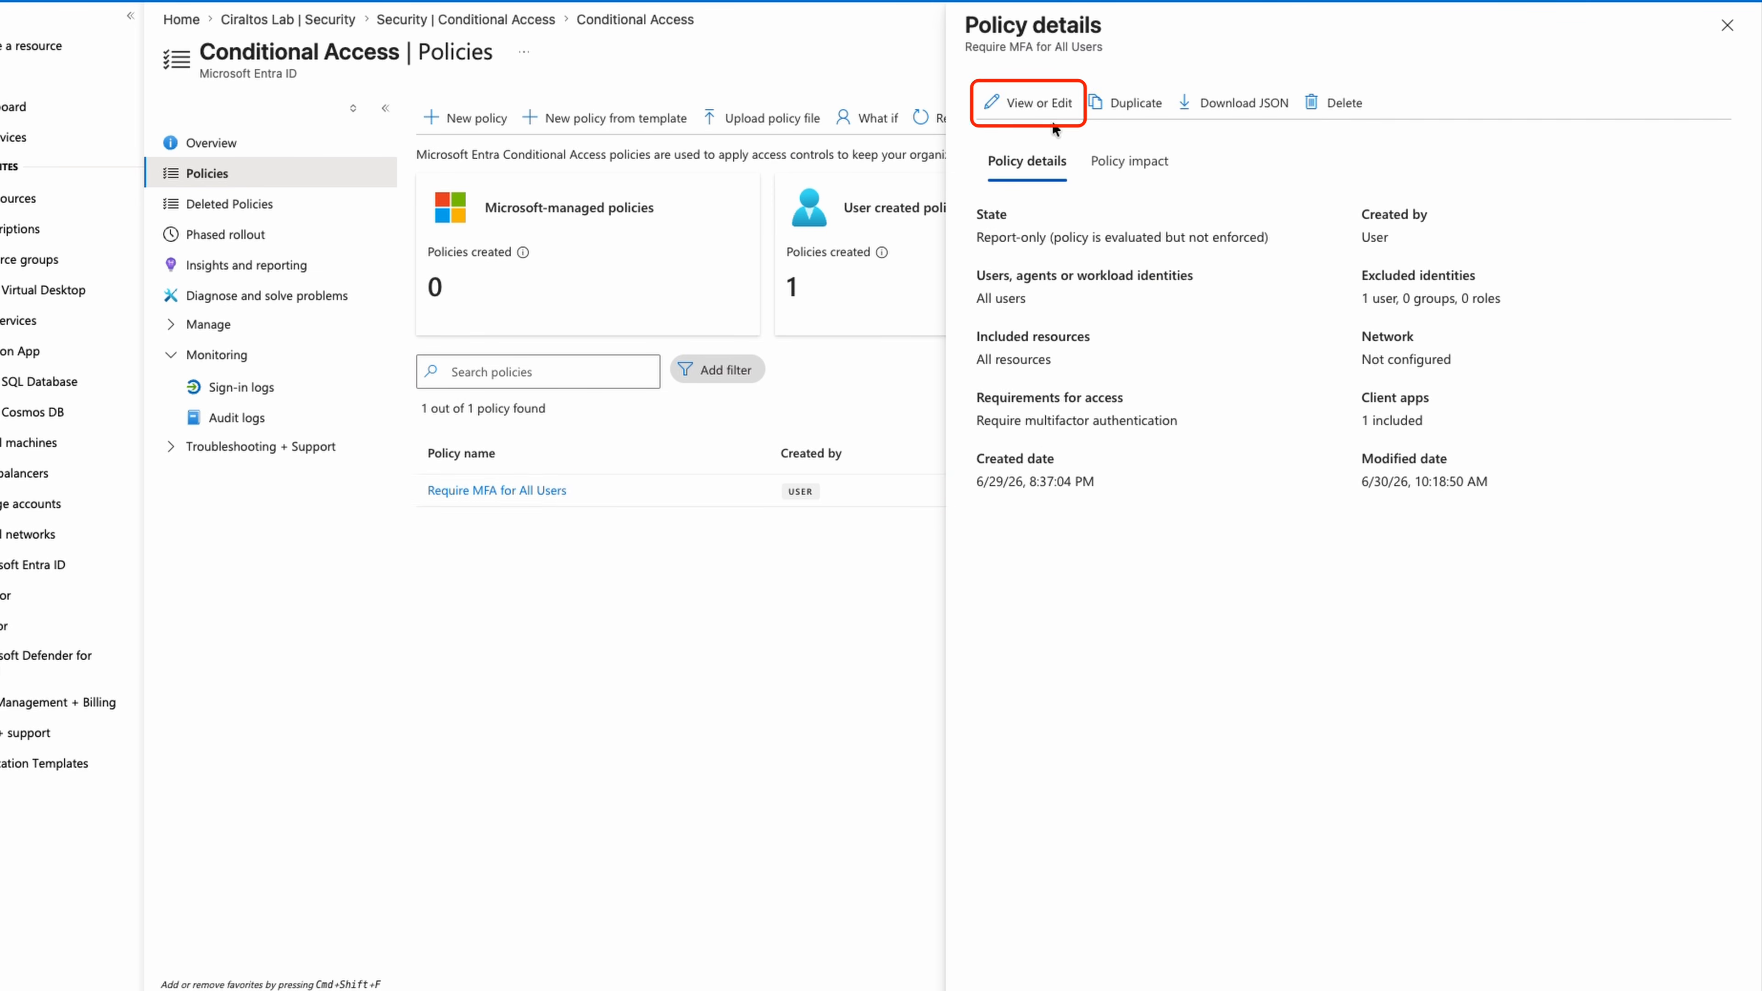
click(1047, 108)
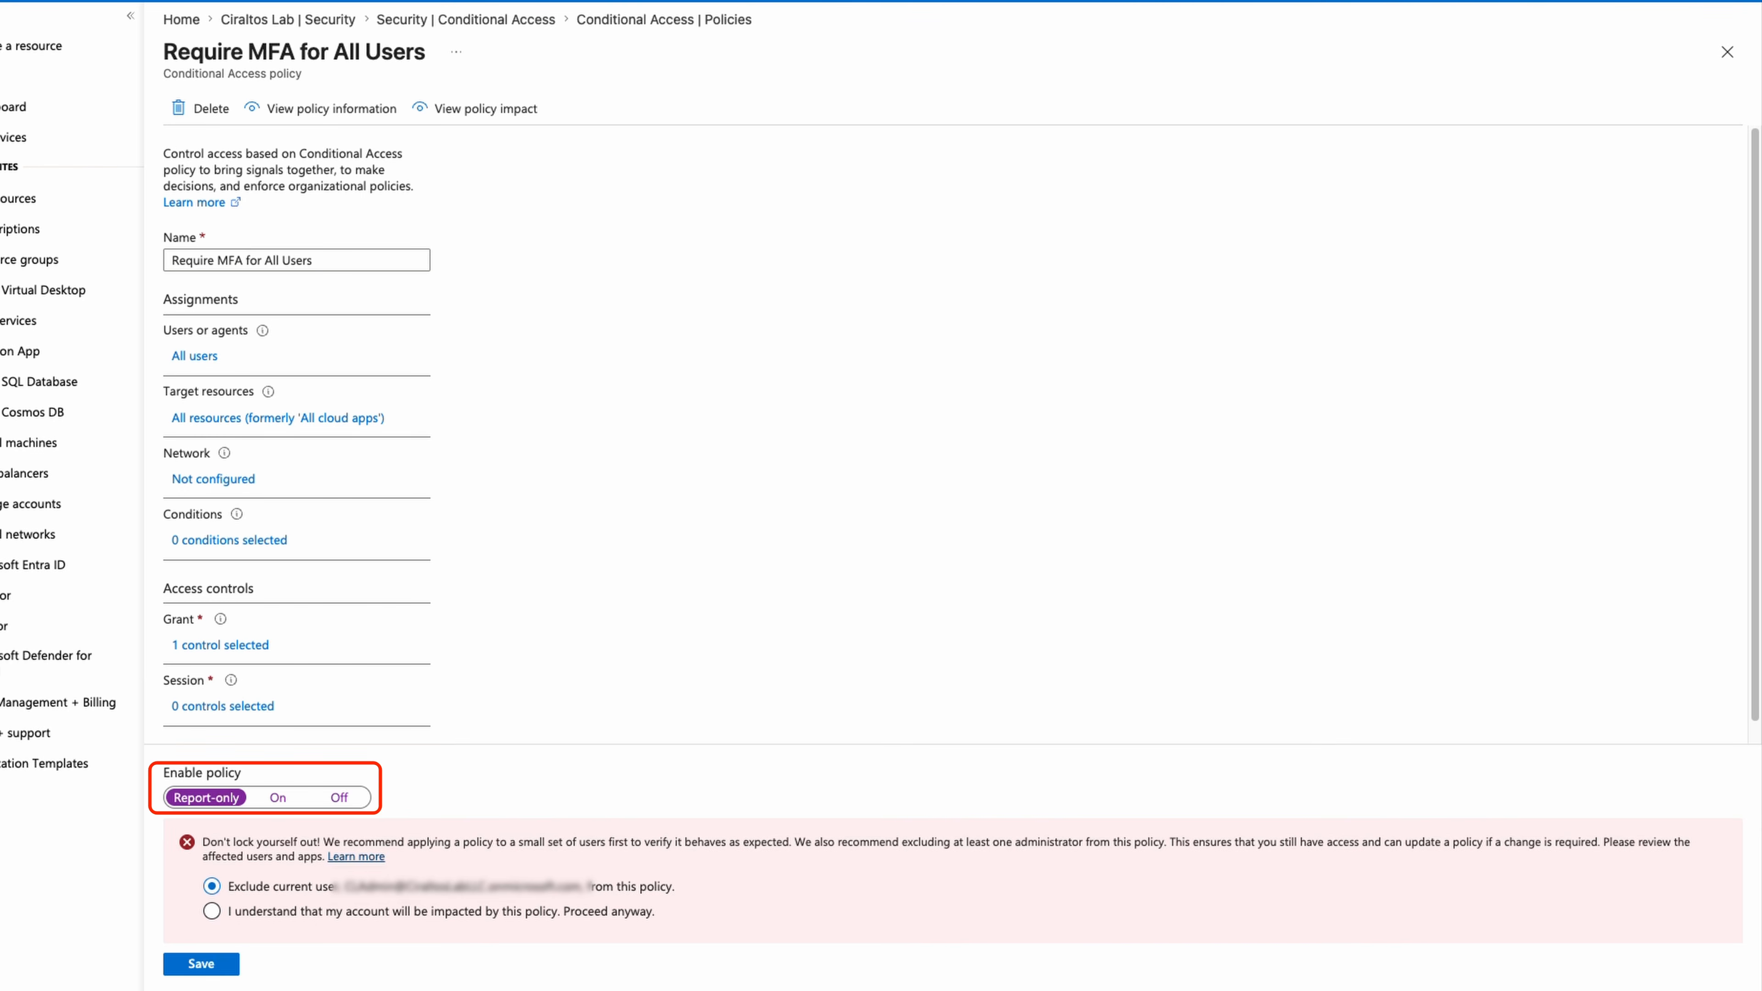
click(277, 796)
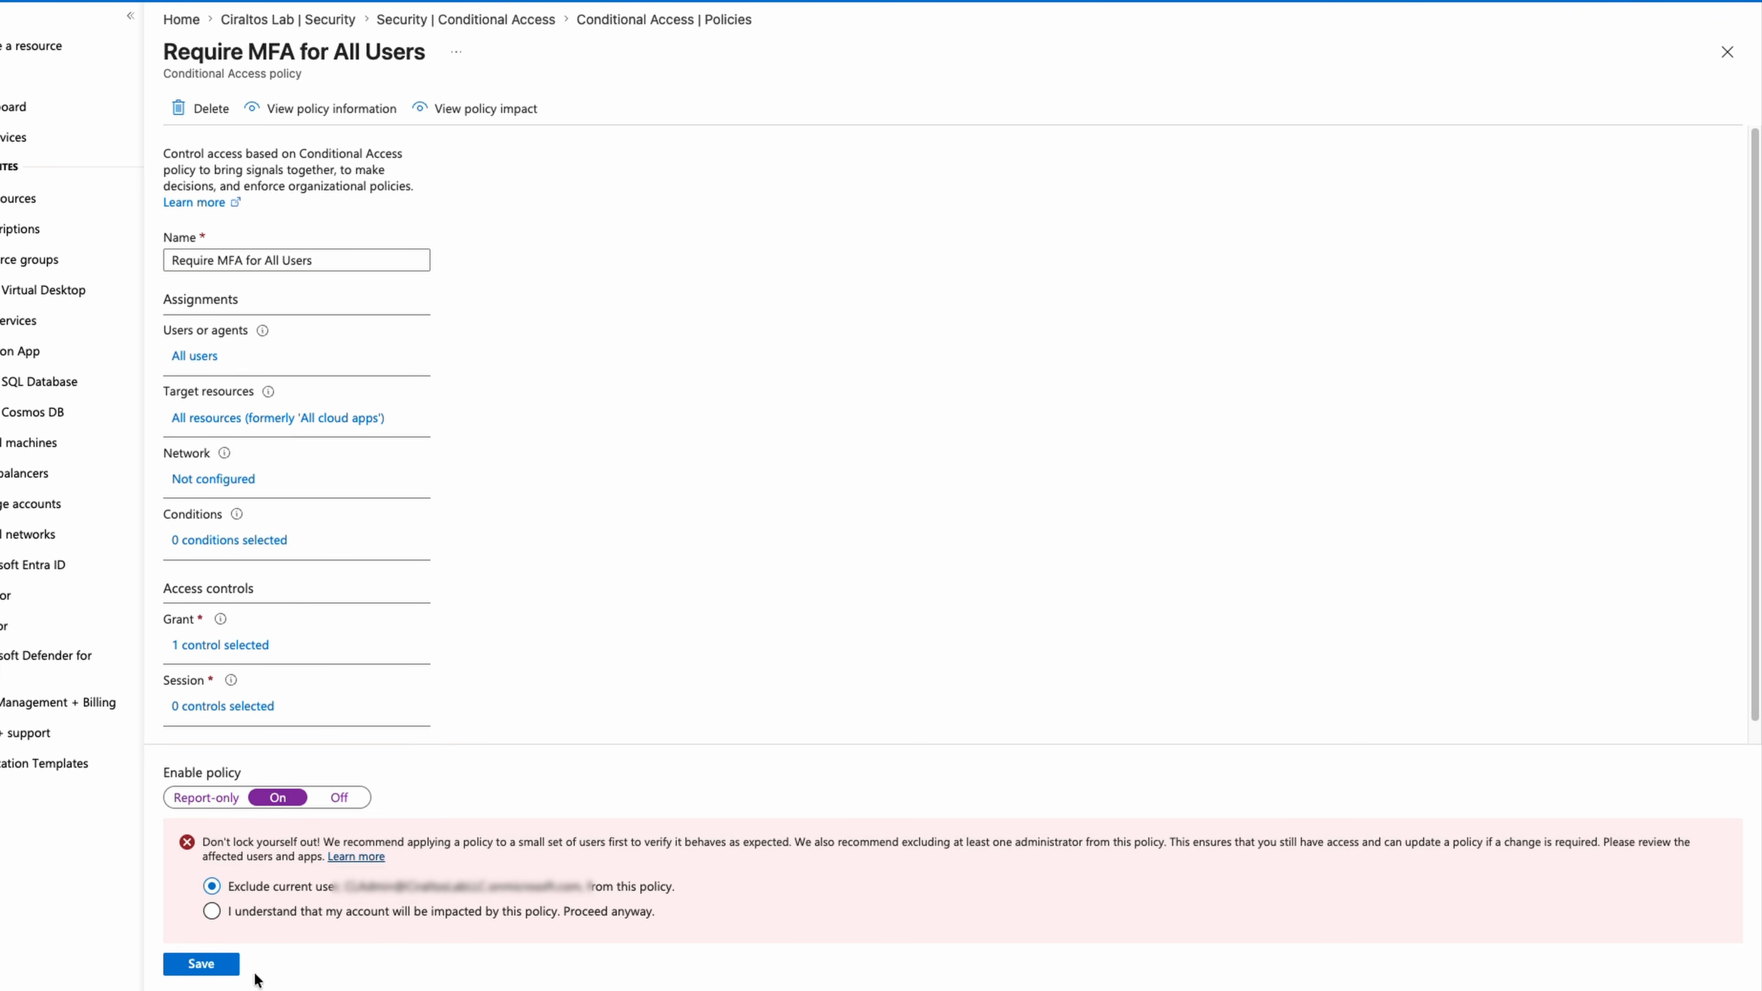
click(216, 968)
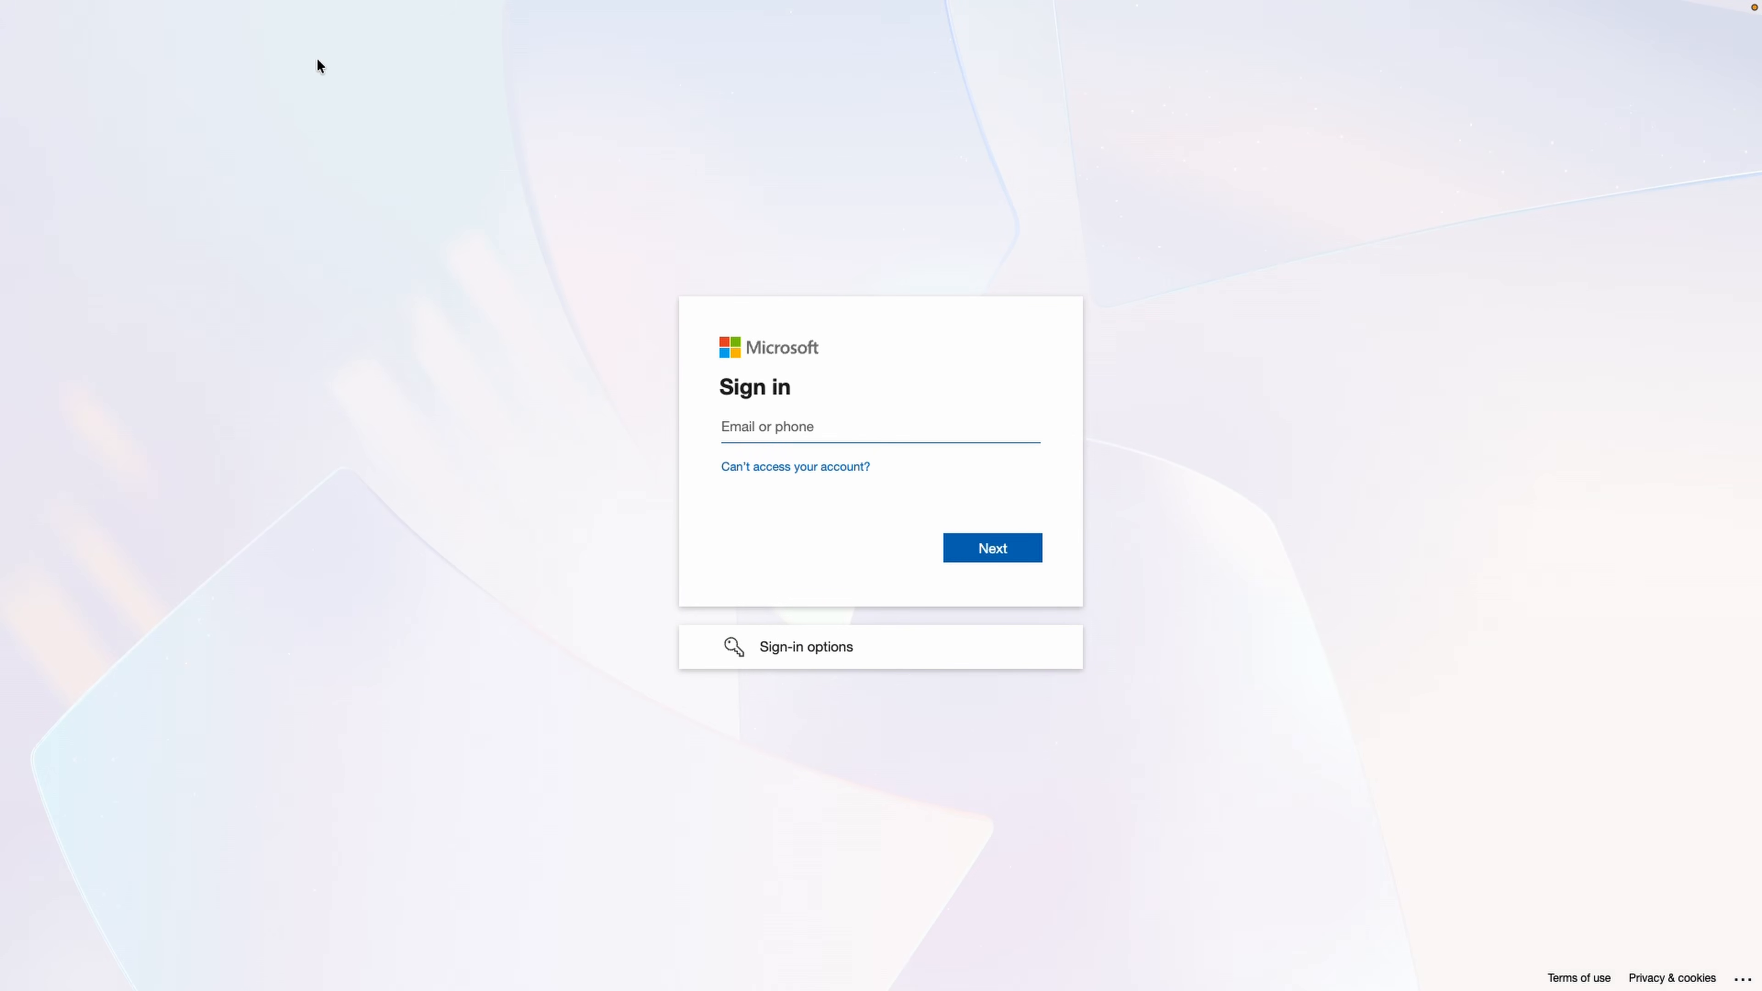
- Sign in to the Microsoft account page as a test user, submitting the account's e-mail and entering the account password
click(987, 537)
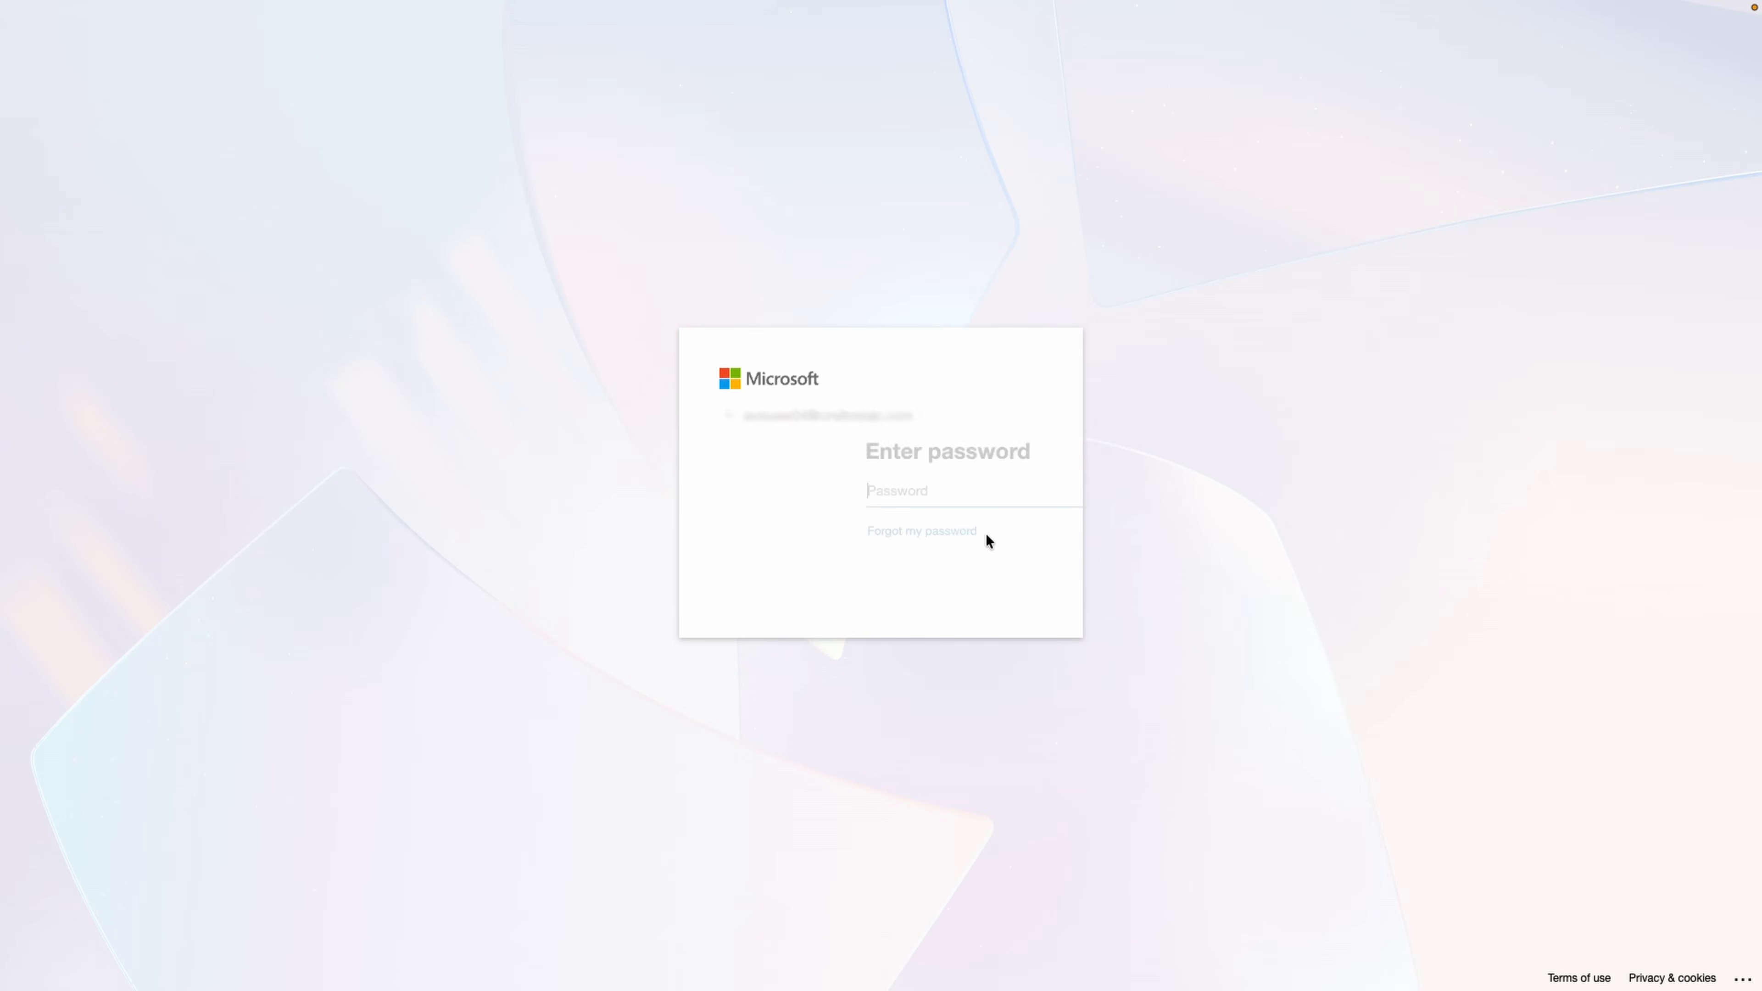
text(•••••••••)
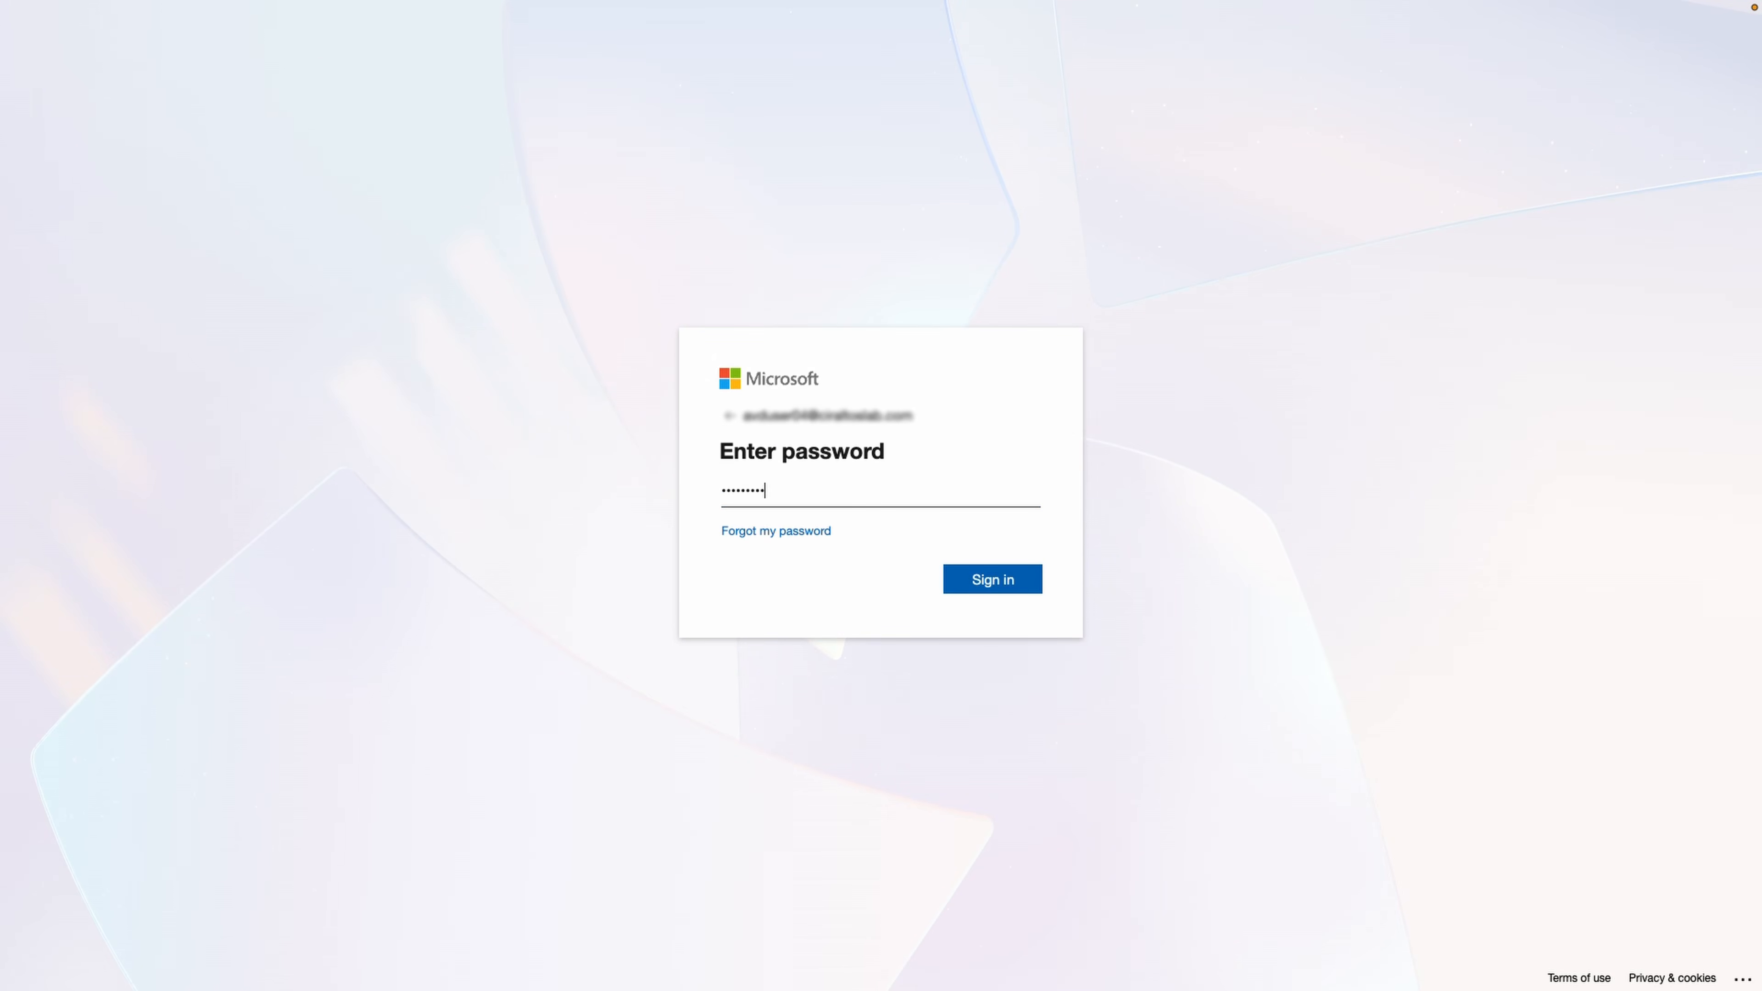